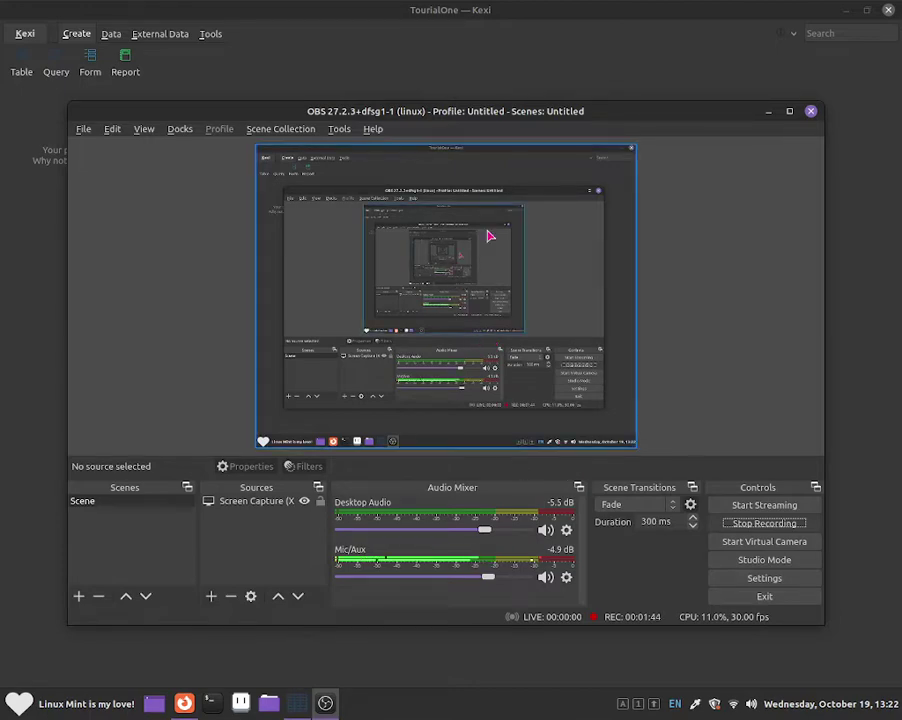
Step: Move the OBS Studio window aside to reveal the empty TourialOne project in Kexi
{"action": "left_click_drag", "start_coordinate": [500, 106], "coordinate": [578, 356]}
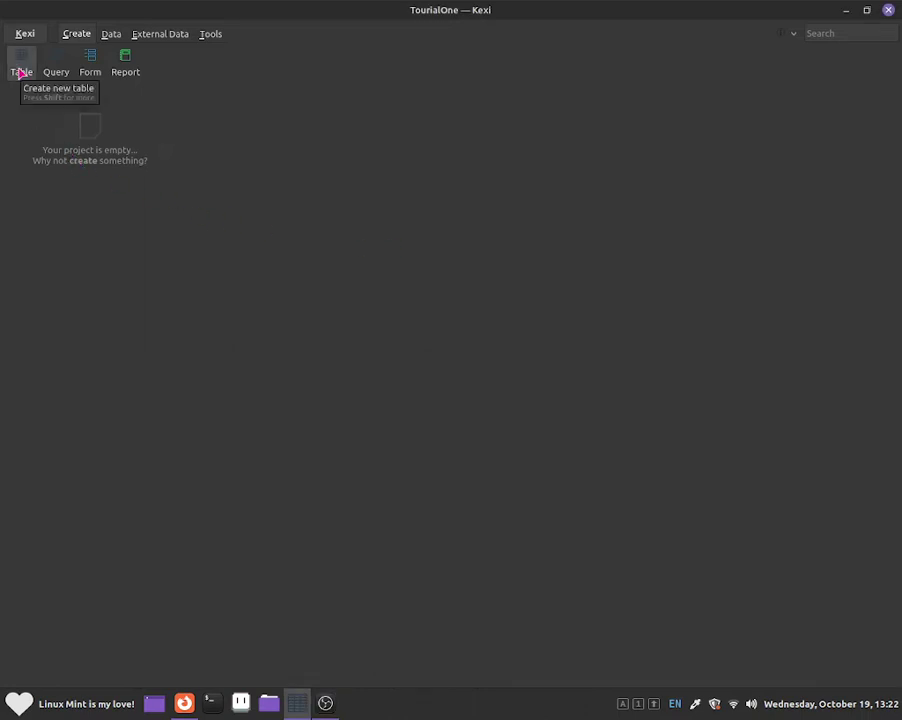
Step: Create table1 in design view, try Data view, and dismiss the empty-design warning
{"action": "left_click", "coordinate": [21, 72]}
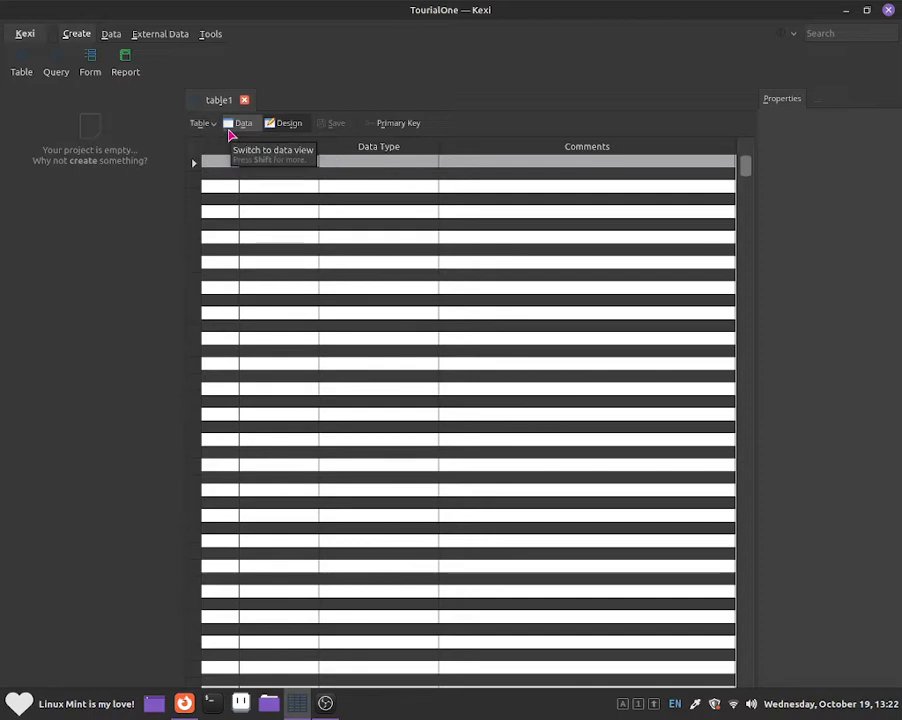
{"action": "left_click", "coordinate": [212, 127]}
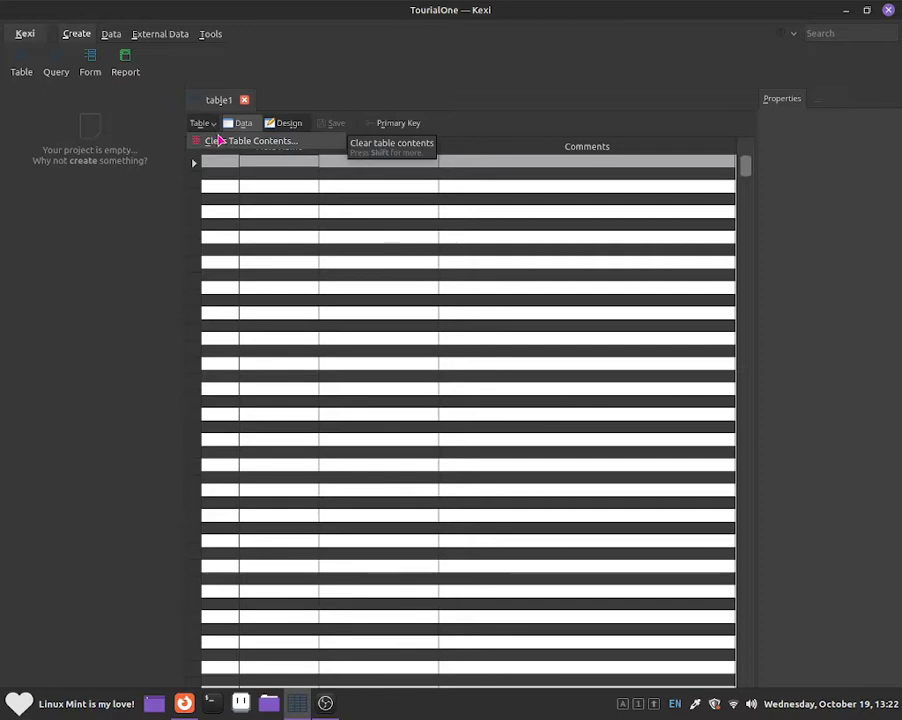
{"action": "left_click", "coordinate": [212, 124]}
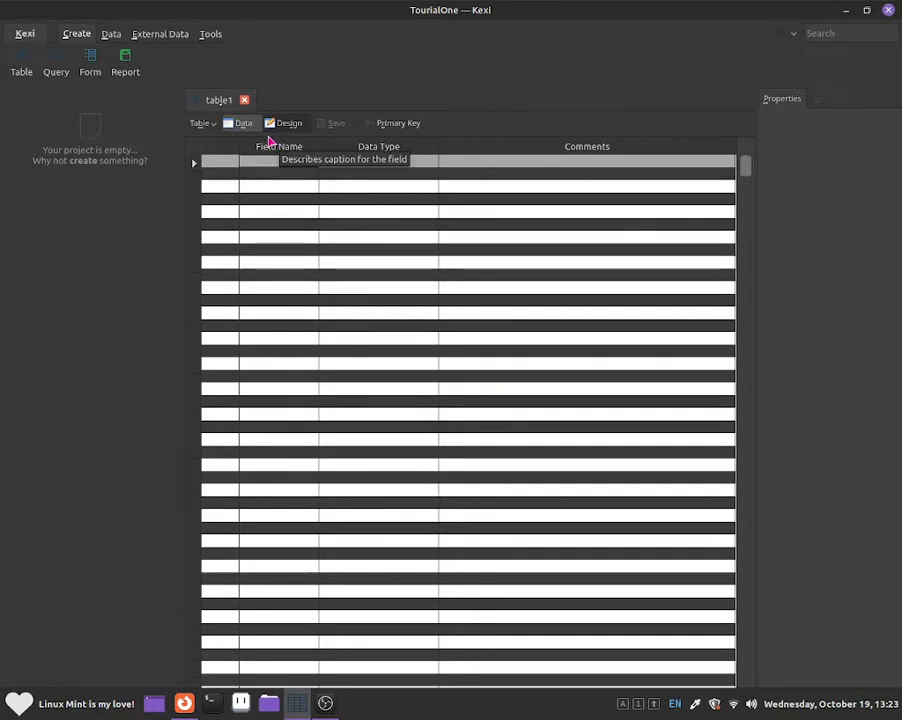
{"action": "left_click", "coordinate": [243, 123]}
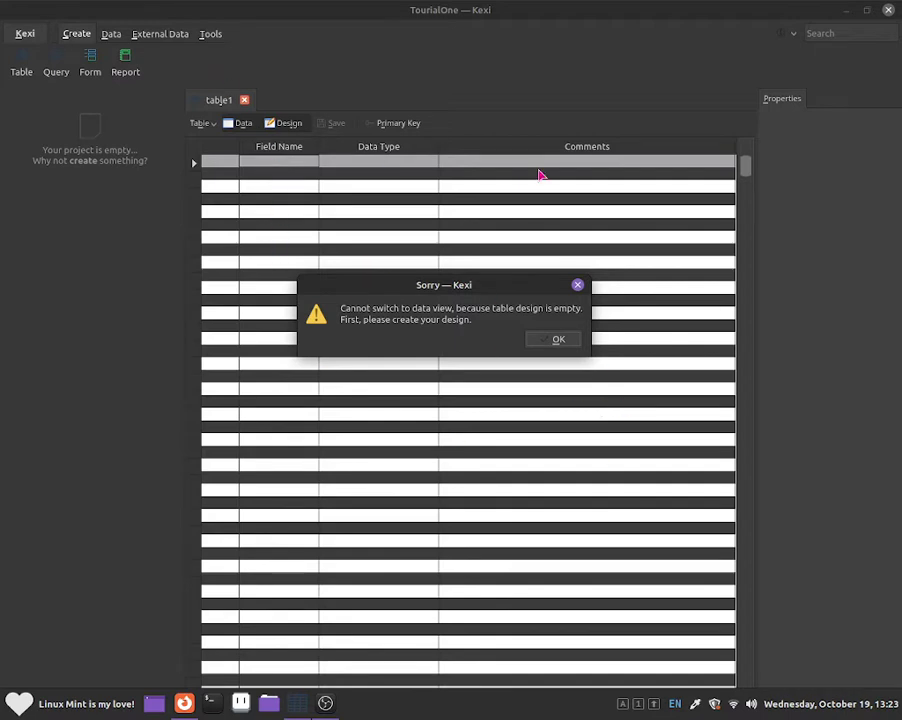
{"action": "left_click", "coordinate": [542, 339]}
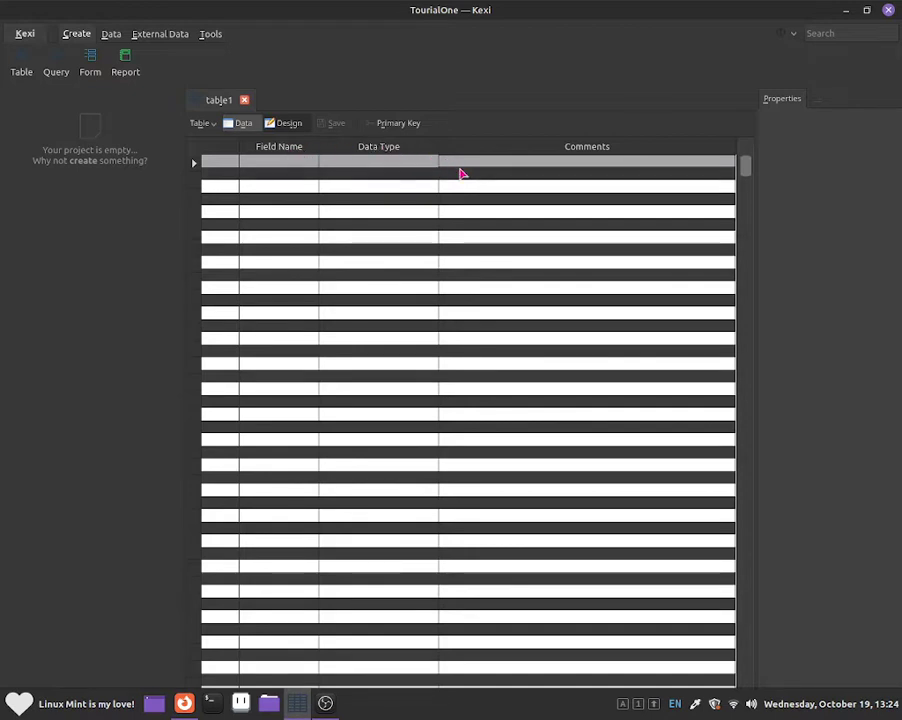
Step: Enter the comment 'This is the primary' in the first row
{"action": "key", "text": "Caps_Lock"}
{"action": "type", "text": "T"}
{"action": "key", "text": "Caps_Lock"}
{"action": "type", "text": "his is"}
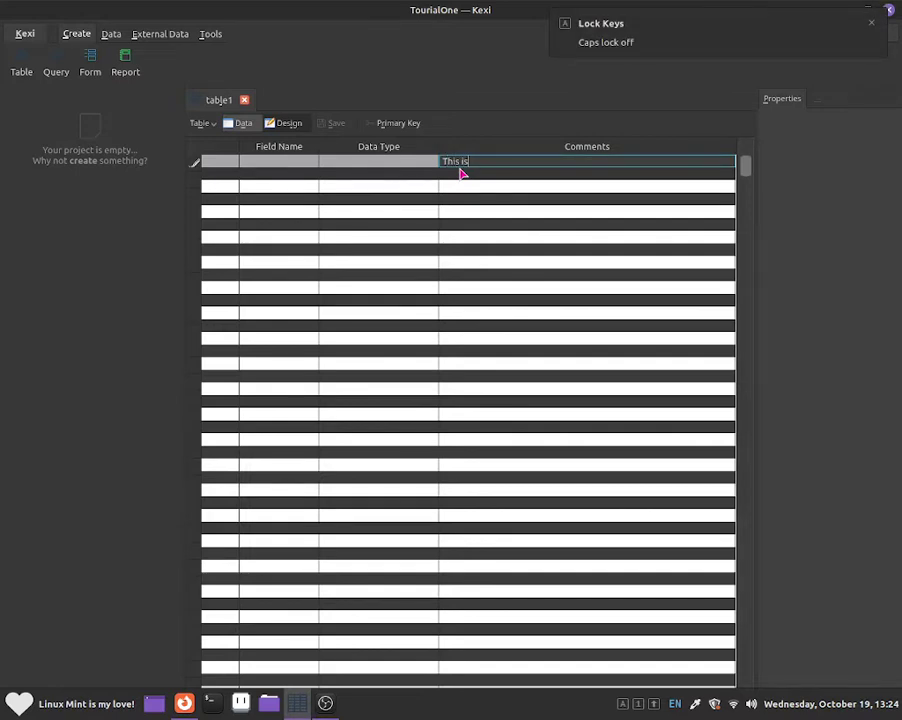
{"action": "type", "text": " the primary"}
{"action": "key", "text": "Return"}
{"action": "key", "text": "Down"}
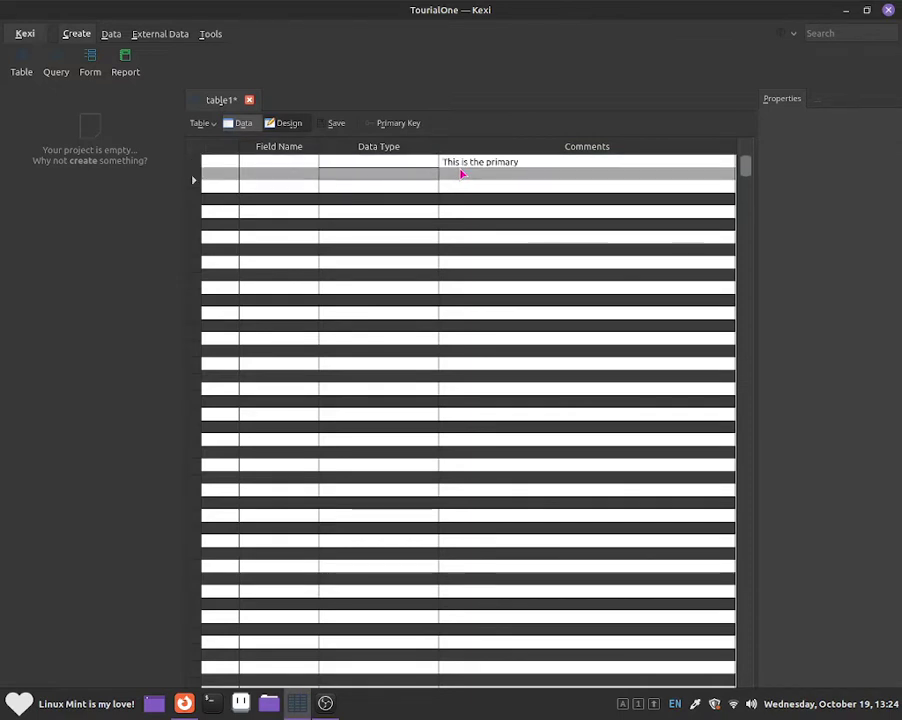
{"action": "key", "text": "Left"}
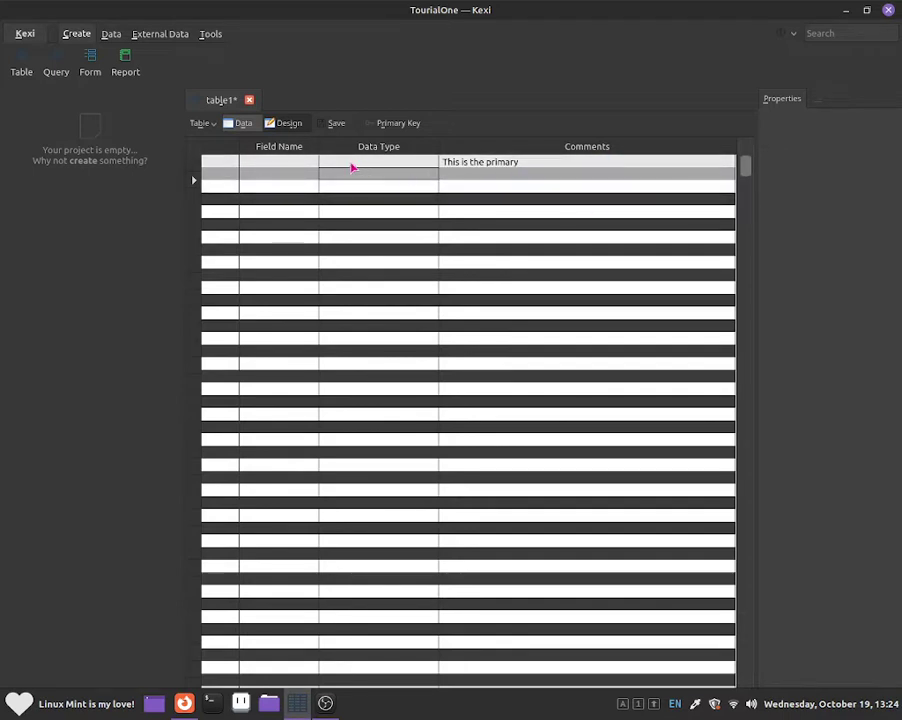
{"action": "left_click", "coordinate": [266, 165]}
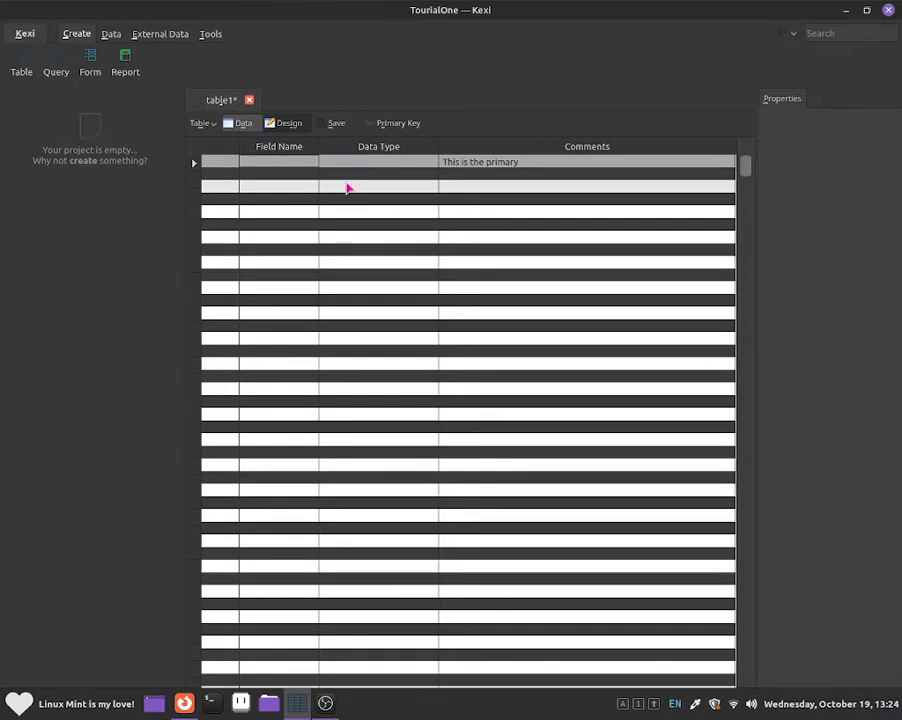
Step: Name the first field CustomerID:
{"action": "double_click", "coordinate": [292, 161]}
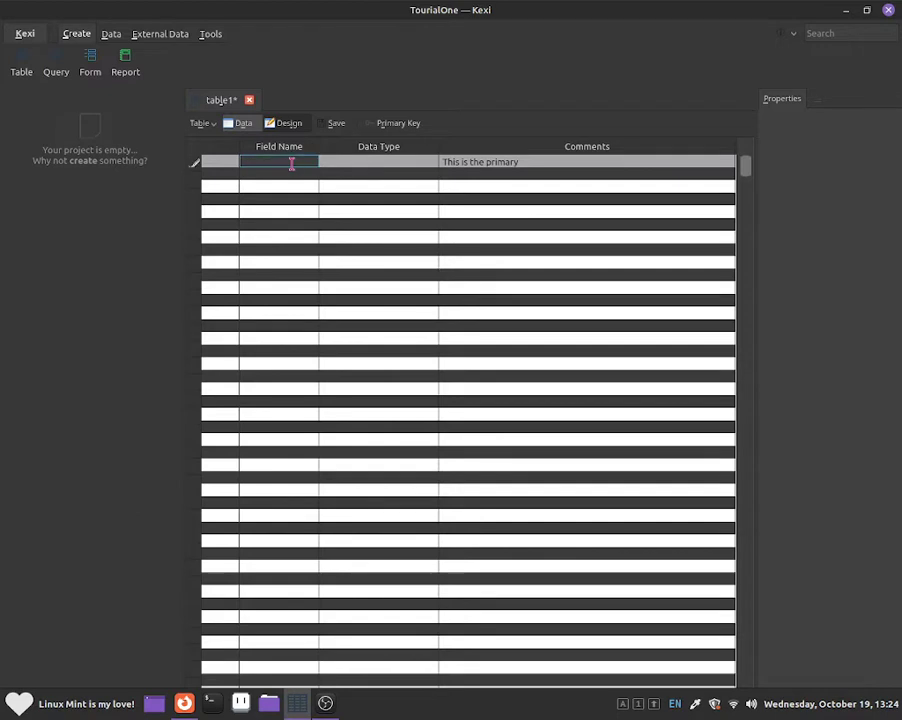
{"action": "key", "text": "Caps_Lock"}
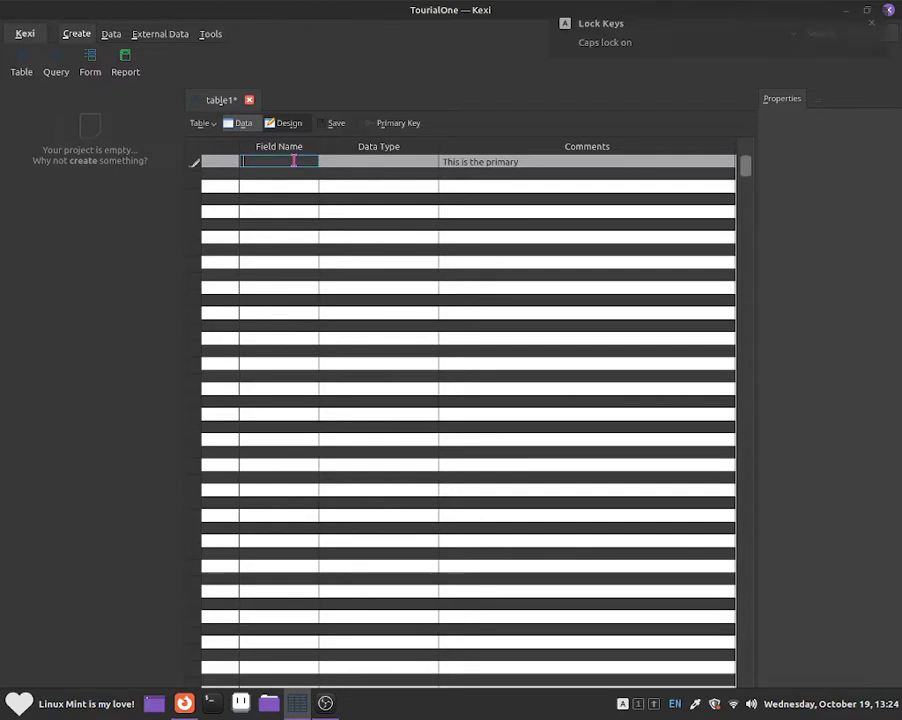
{"action": "key", "text": "Caps_Lock"}
{"action": "type", "text": "Customer"}
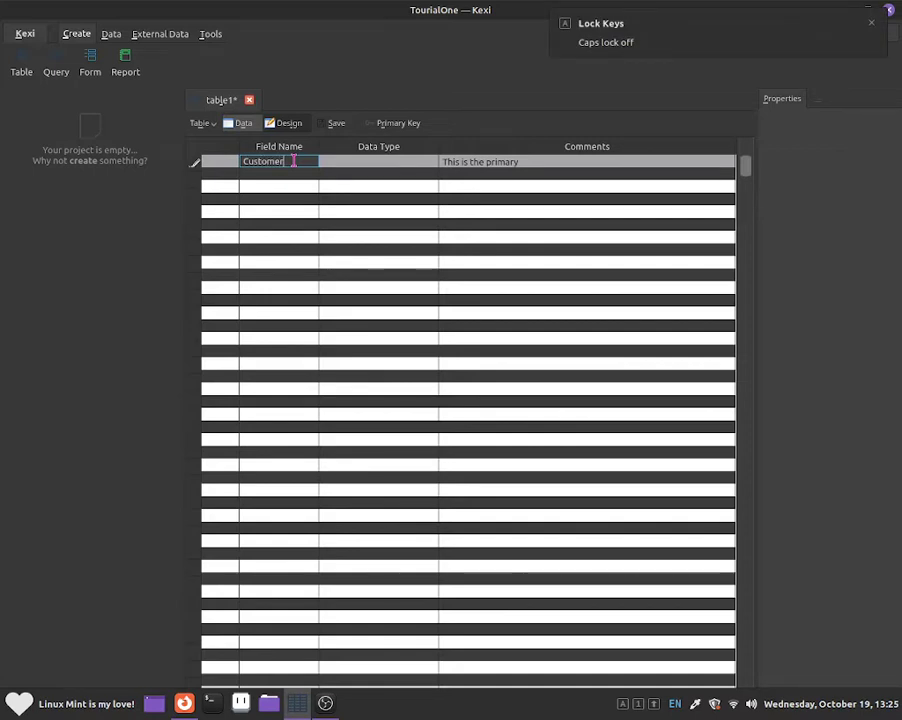
{"action": "key", "text": "Caps_Lock"}
{"action": "type", "text": "ID"}
{"action": "key", "text": "Caps_Lock"}
{"action": "type", "text": ":"}
{"action": "key", "text": "Return"}
Step: Make CustomerID: an Integer Number field and set it as the primary key
{"action": "left_click", "coordinate": [353, 173]}
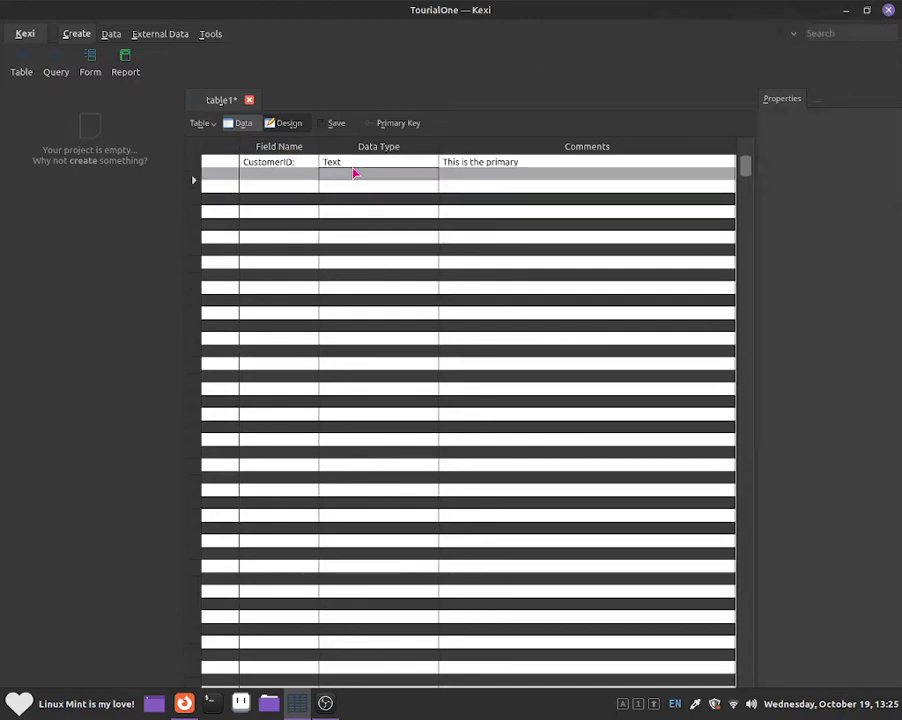
{"action": "left_click", "coordinate": [354, 165]}
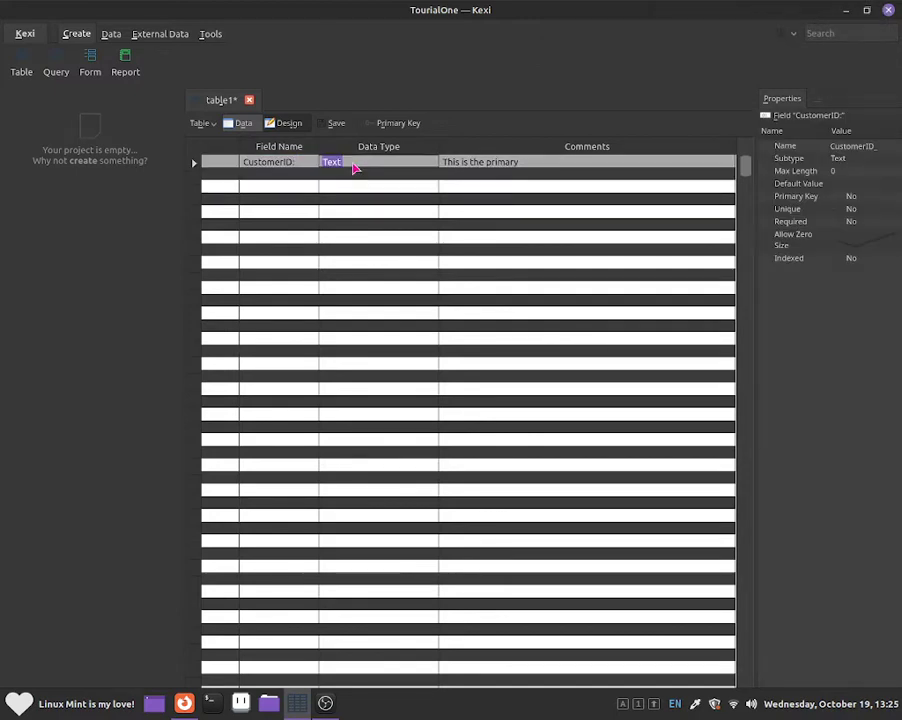
{"action": "left_click", "coordinate": [433, 165]}
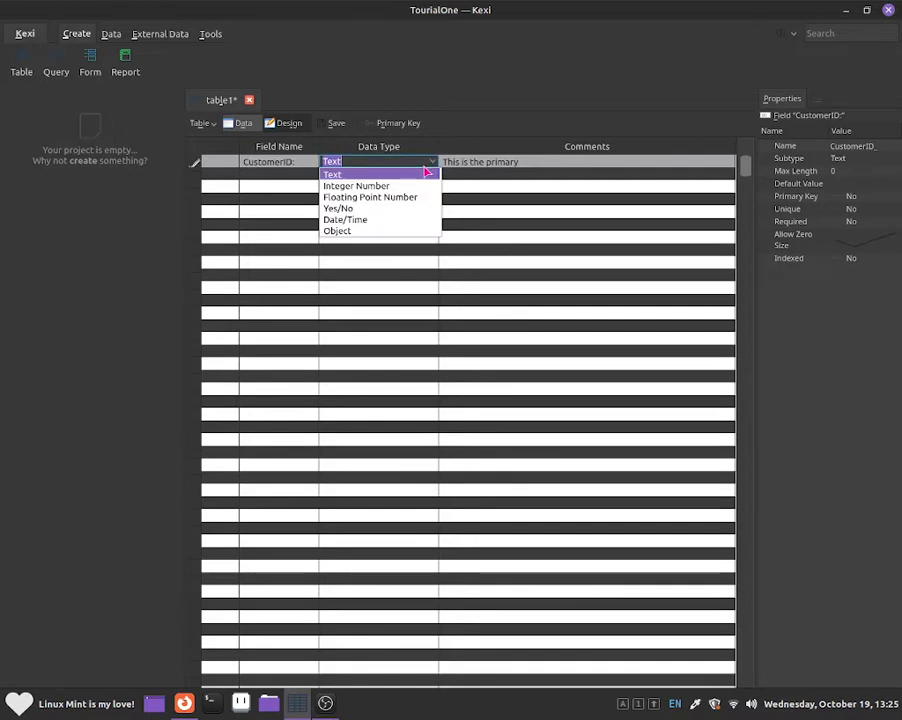
{"action": "left_click", "coordinate": [421, 185]}
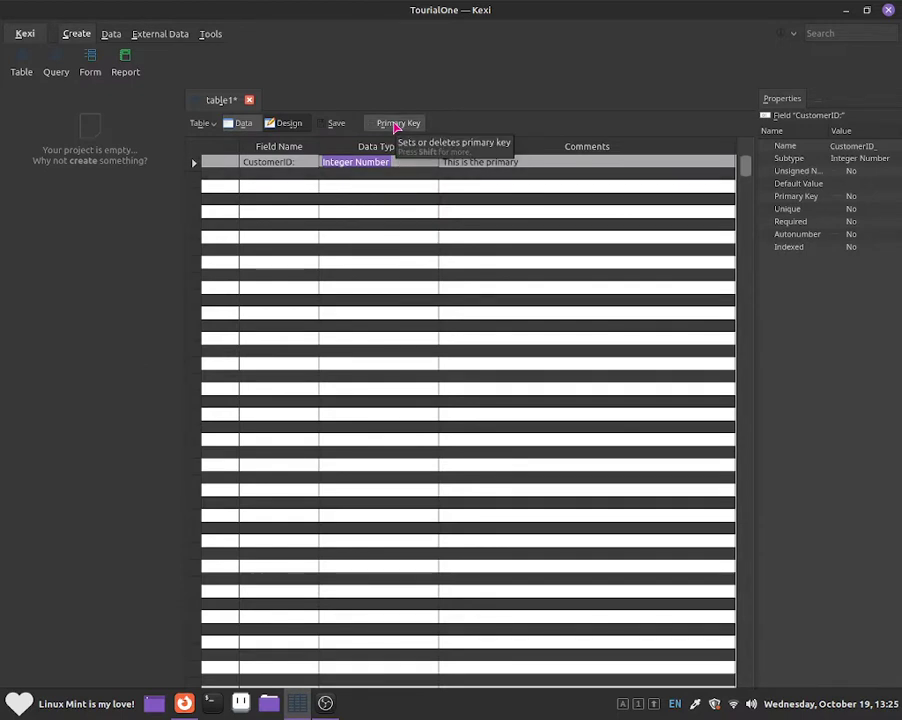
{"action": "left_click", "coordinate": [395, 124]}
{"action": "left_click", "coordinate": [243, 177]}
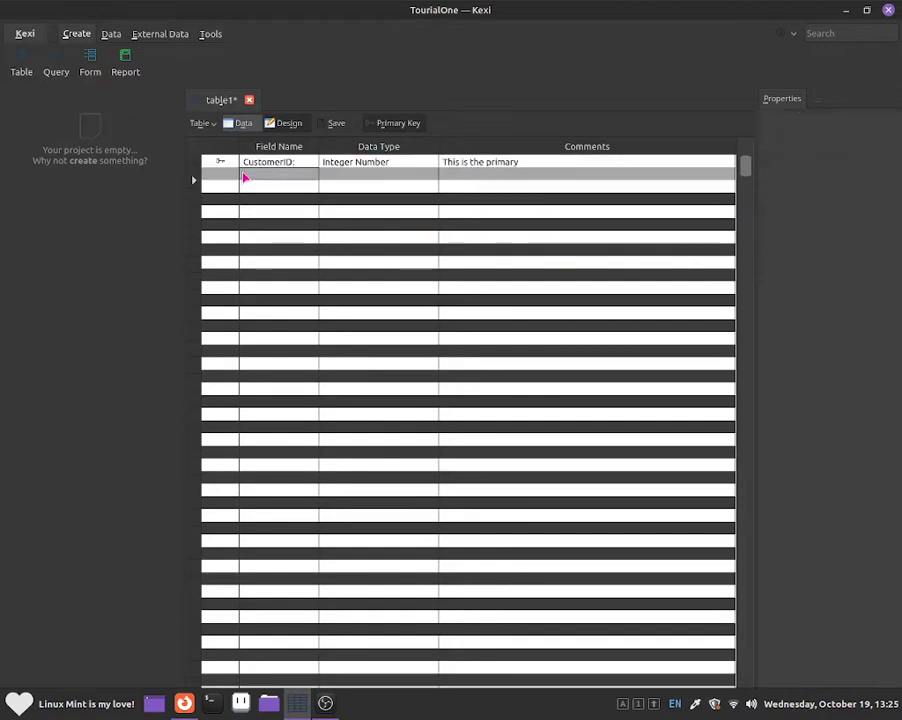
Step: Add a second field named CustomerName
{"action": "key", "text": "Caps_Lock"}
{"action": "type", "text": "C"}
{"action": "key", "text": "Caps_Lock"}
{"action": "type", "text": "ustme"}
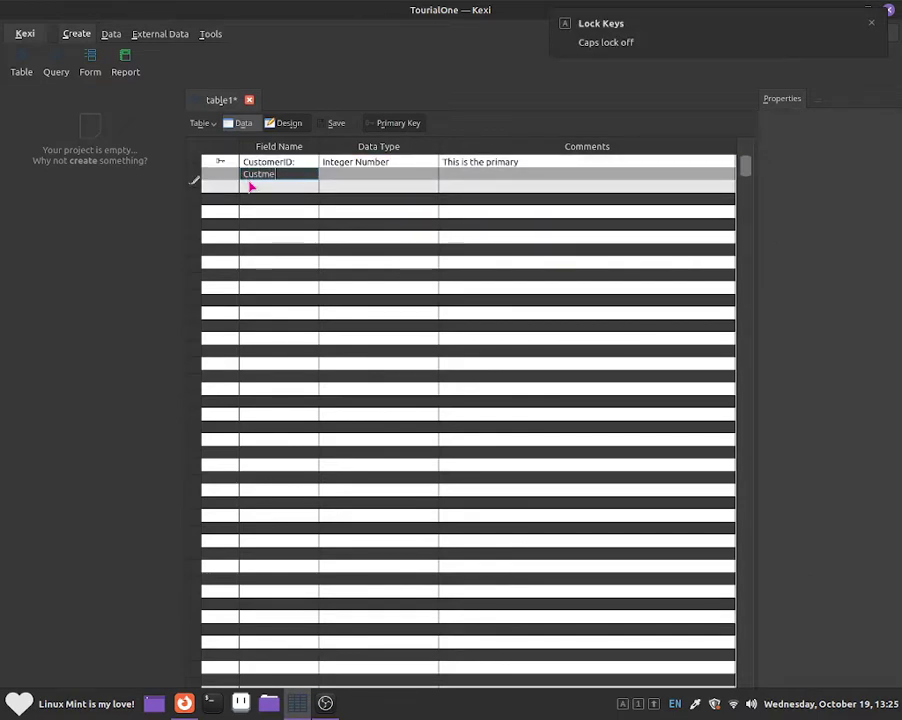
{"action": "type", "text": "r"}
{"action": "key", "text": "BackSpace"}
{"action": "key", "text": "BackSpace"}
{"action": "key", "text": "BackSpace"}
{"action": "key", "text": "BackSpace"}
{"action": "type", "text": "tomer"}
{"action": "key", "text": "Caps_Lock"}
{"action": "type", "text": "N"}
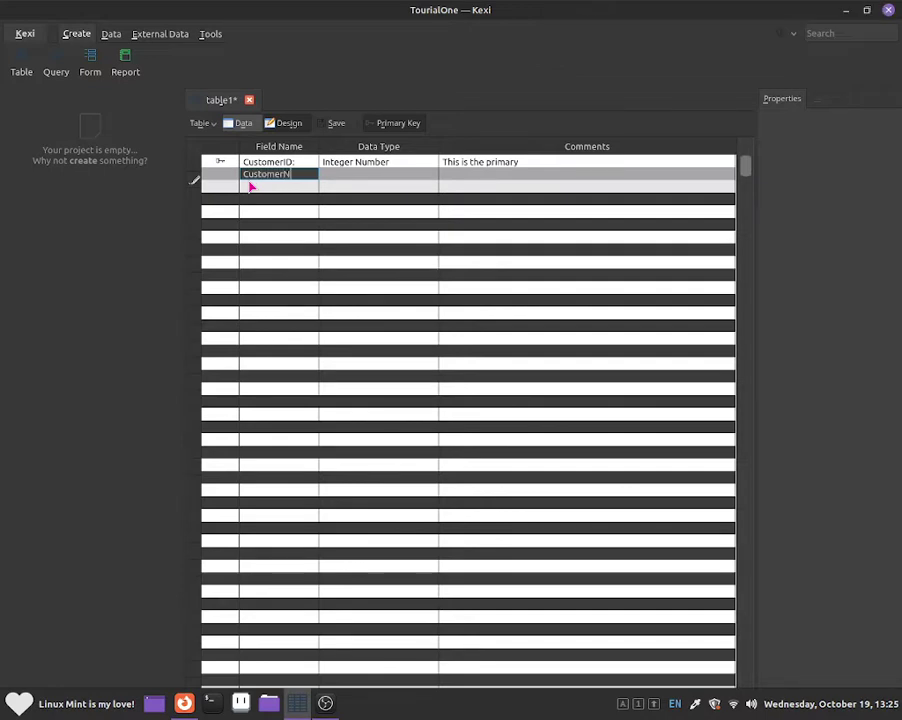
{"action": "key", "text": "Caps_Lock"}
{"action": "type", "text": "ame:"}
{"action": "key", "text": "Return"}
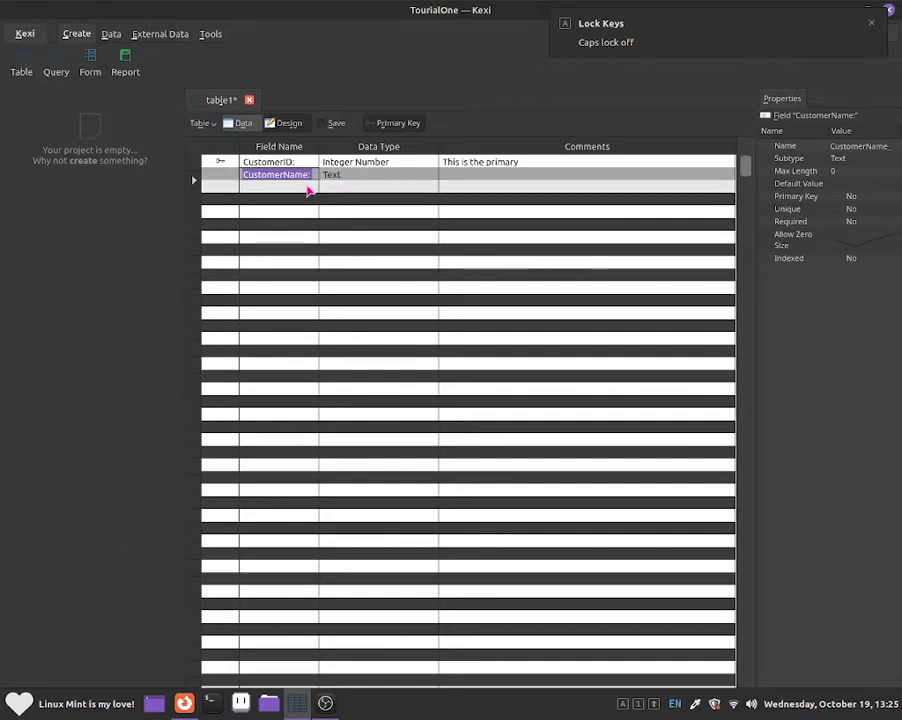
{"action": "left_click", "coordinate": [295, 195]}
Step: Add a Customer Gender: field with the Text data type
{"action": "key", "text": "Caps_Lock"}
{"action": "type", "text": "C"}
{"action": "key", "text": "Caps_Lock"}
{"action": "type", "text": "us"}
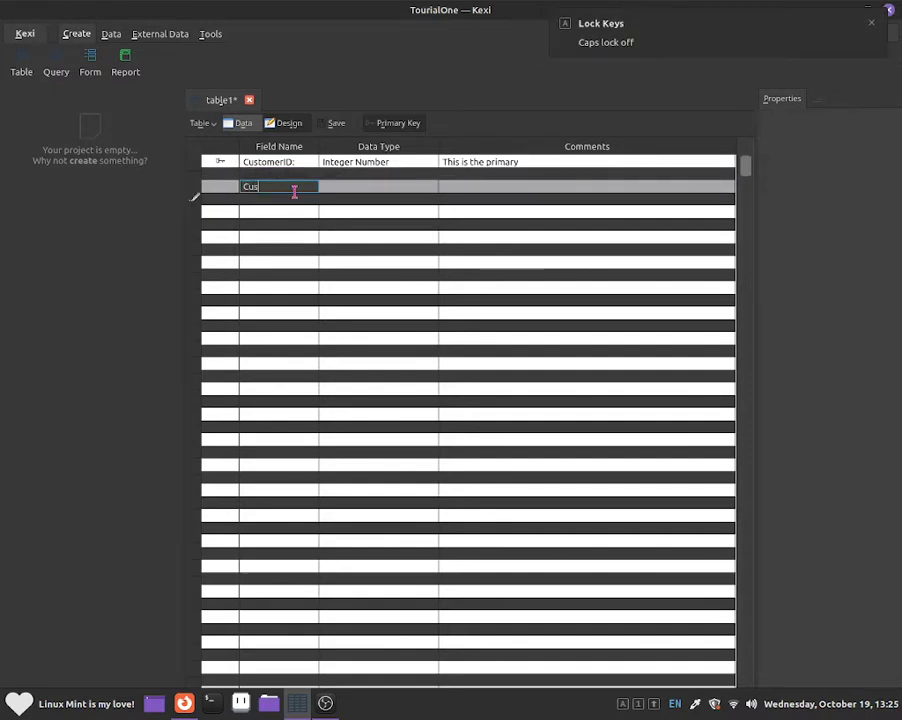
{"action": "type", "text": "tomer "}
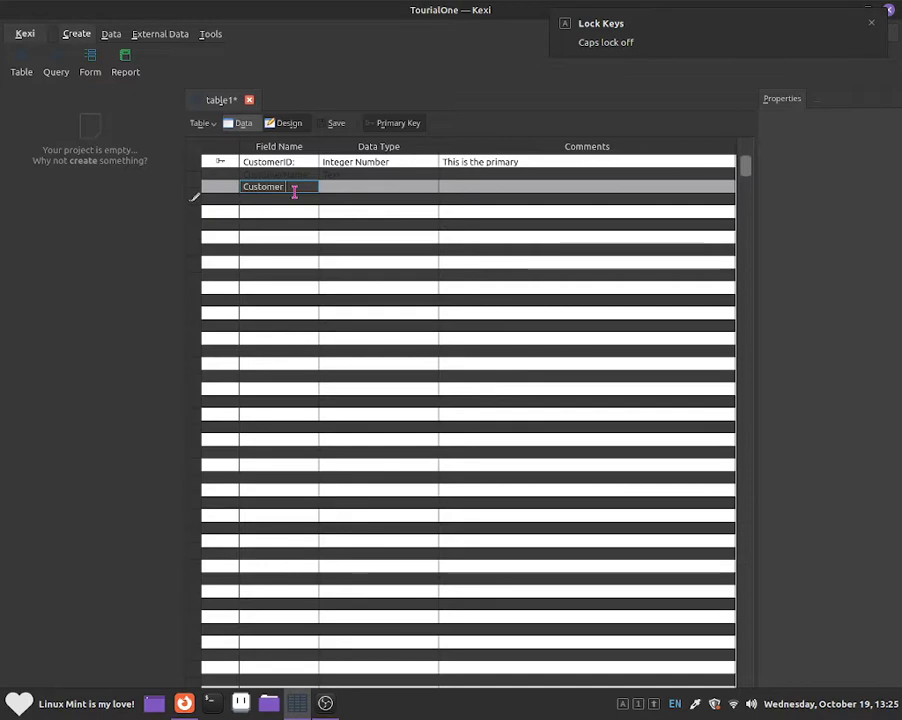
{"action": "type", "text": "PhoneNum"}
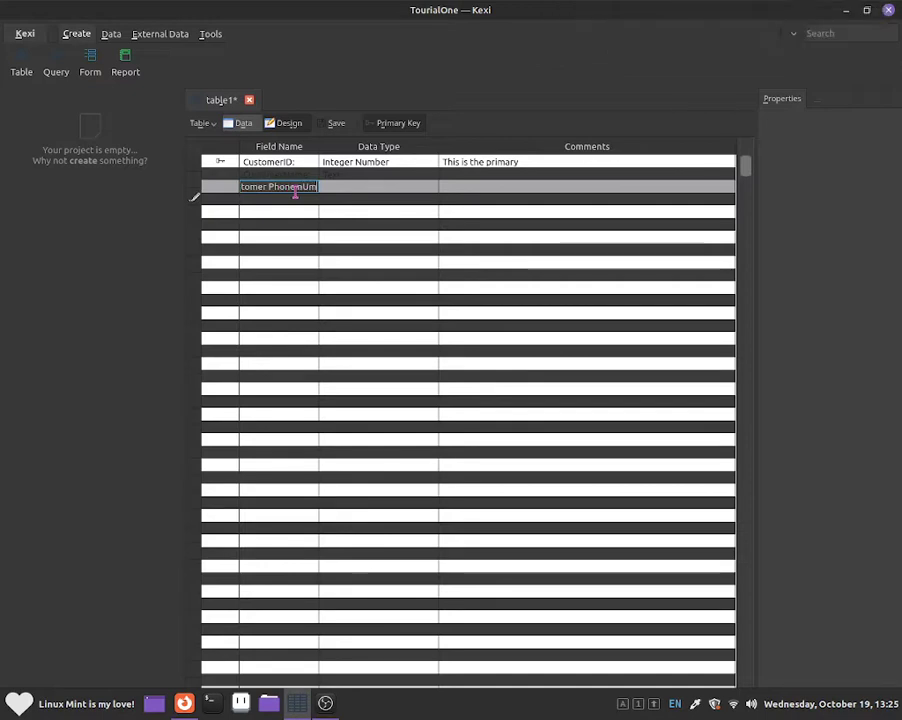
{"action": "key", "text": "Caps_Lock"}
{"action": "key", "text": "BackSpace"}
{"action": "key", "text": "BackSpace"}
{"action": "key", "text": "BackSpace"}
{"action": "key", "text": "BackSpace"}
{"action": "key", "text": "BackSpace"}
{"action": "key", "text": "BackSpace"}
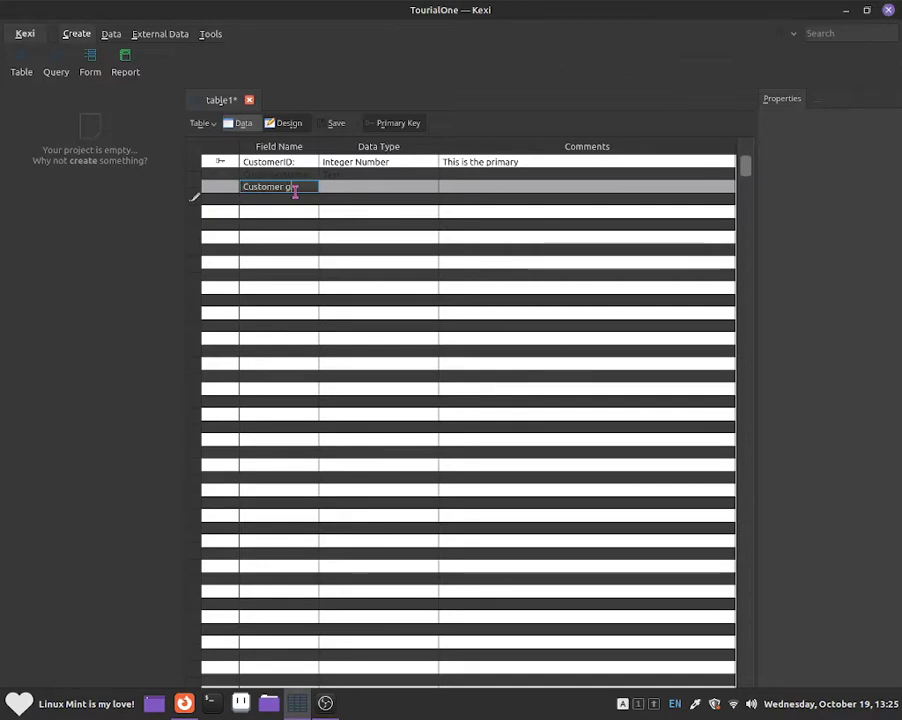
{"action": "key", "text": "Caps_Lock"}
{"action": "type", "text": "G"}
{"action": "key", "text": "Caps_Lock"}
{"action": "type", "text": "ender:"}
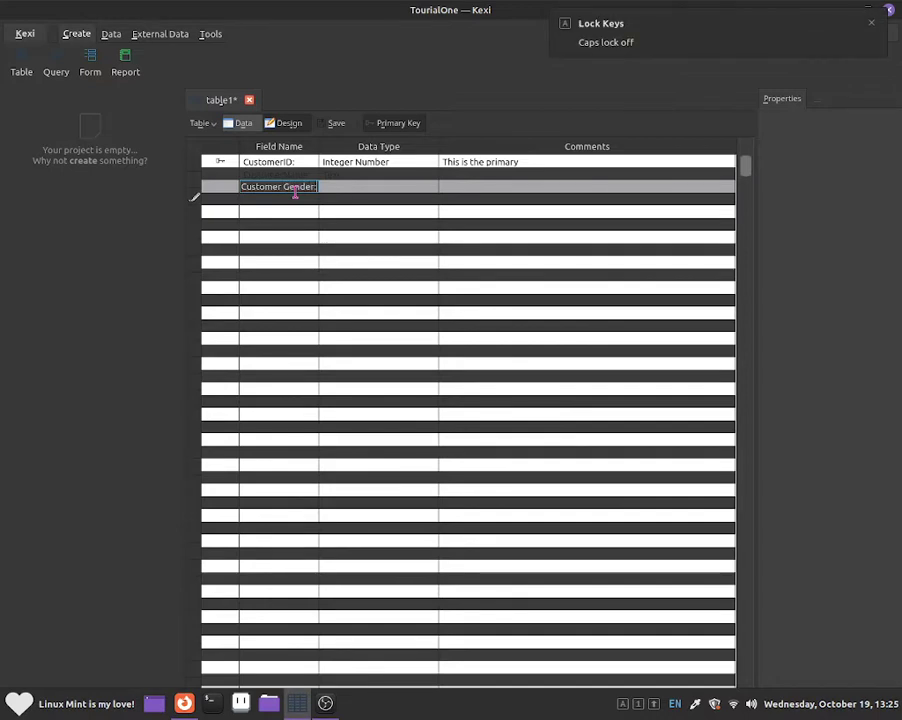
{"action": "key", "text": "Return"}
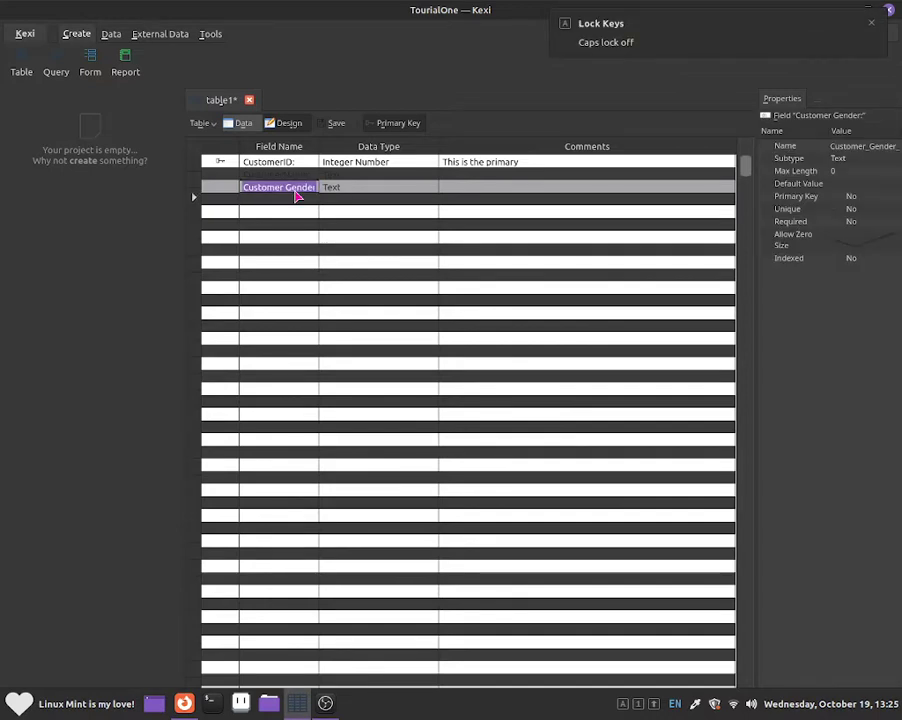
{"action": "key", "text": "Tab"}
{"action": "key", "text": "Down"}
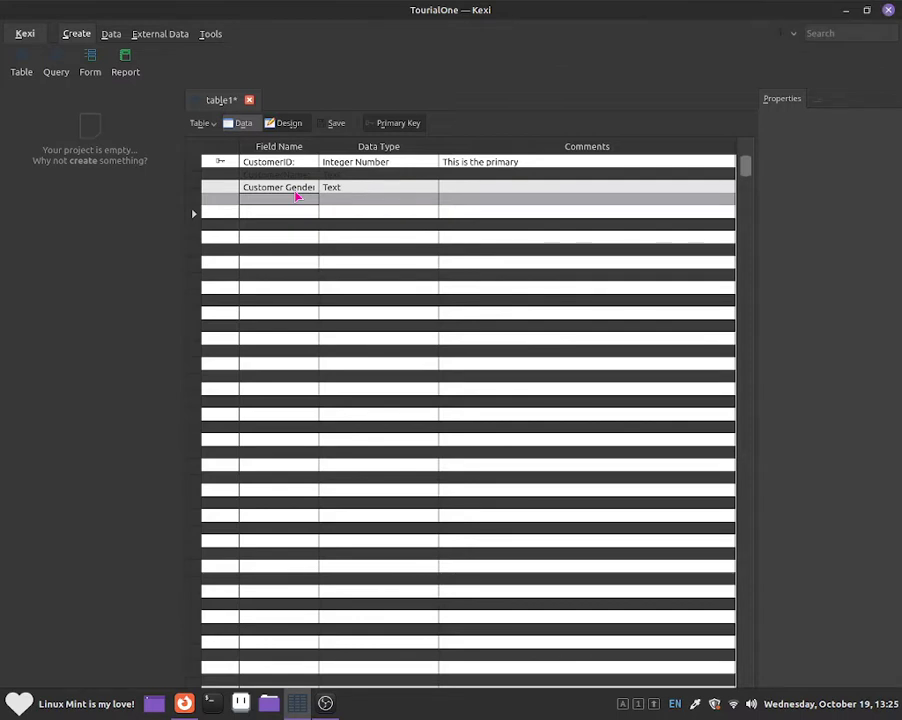
Step: Add a Customer Phone Number: field with the Integer Number data type
{"action": "key", "text": "Caps_Lock"}
{"action": "type", "text": "C"}
{"action": "key", "text": "Caps_Lock"}
{"action": "type", "text": "y"}
{"action": "type", "text": "ustom"}
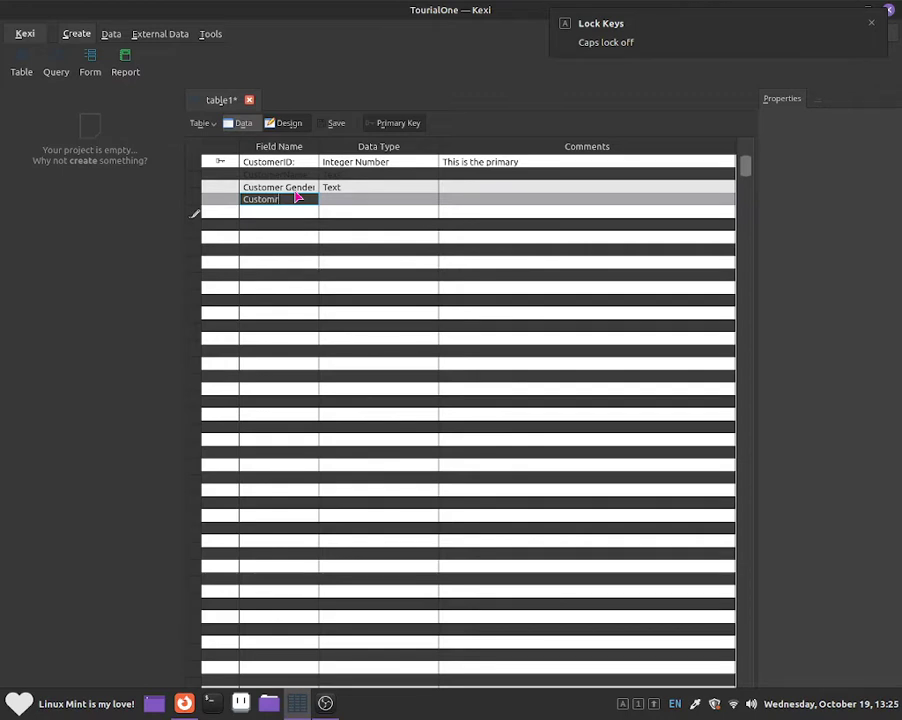
{"action": "type", "text": "r"}
{"action": "key", "text": "Caps_Lock"}
{"action": "key", "text": "Caps_Lock"}
{"action": "key", "text": "BackSpace"}
{"action": "type", "text": "er Phone N"}
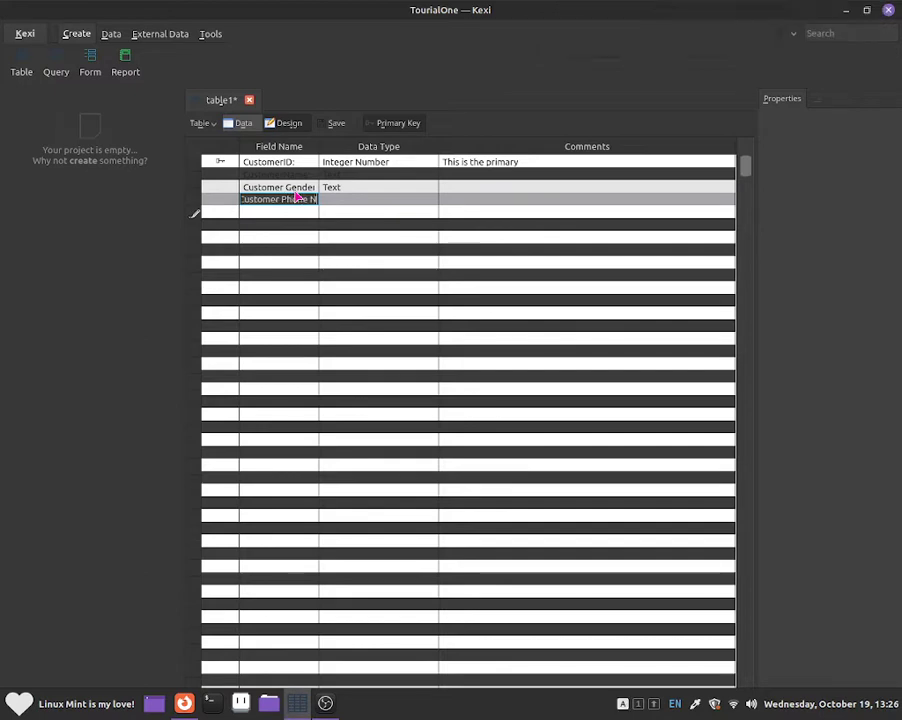
{"action": "type", "text": "umber"}
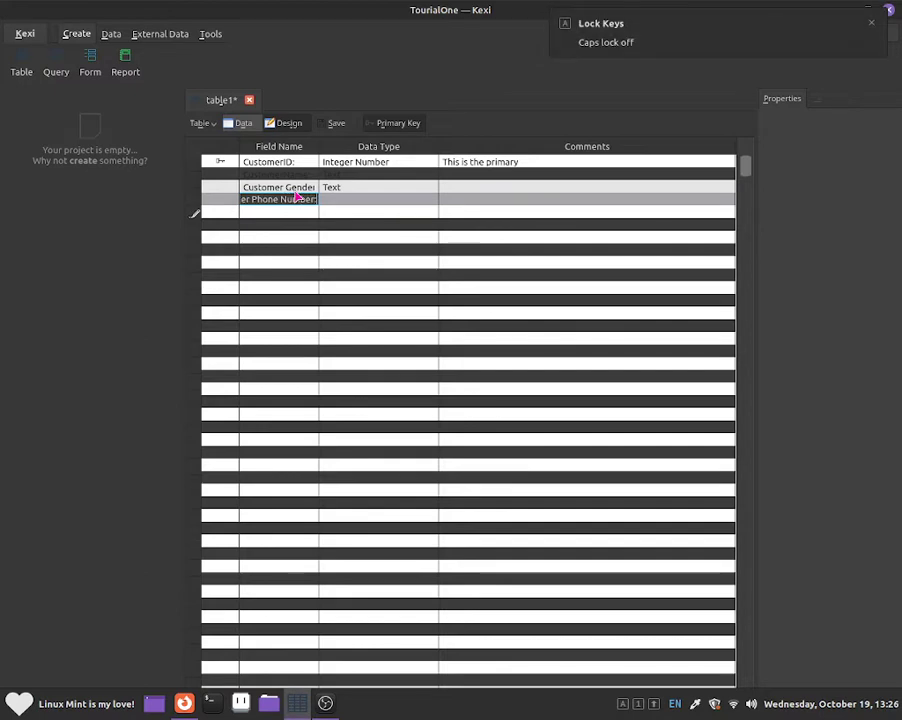
{"action": "type", "text": ":"}
{"action": "key", "text": "Return"}
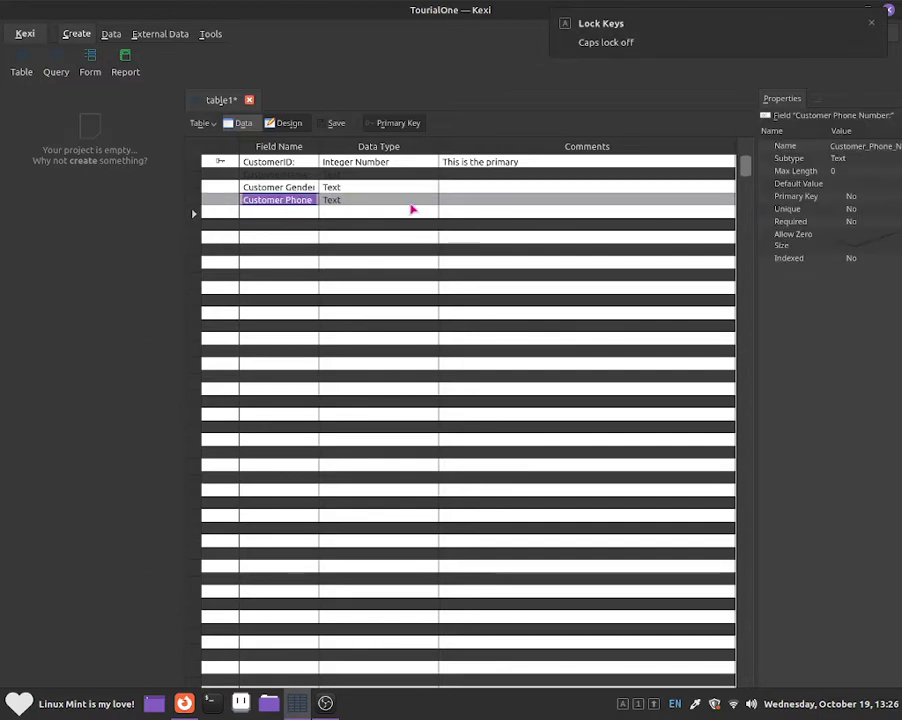
{"action": "left_click", "coordinate": [415, 207]}
{"action": "left_click", "coordinate": [430, 201]}
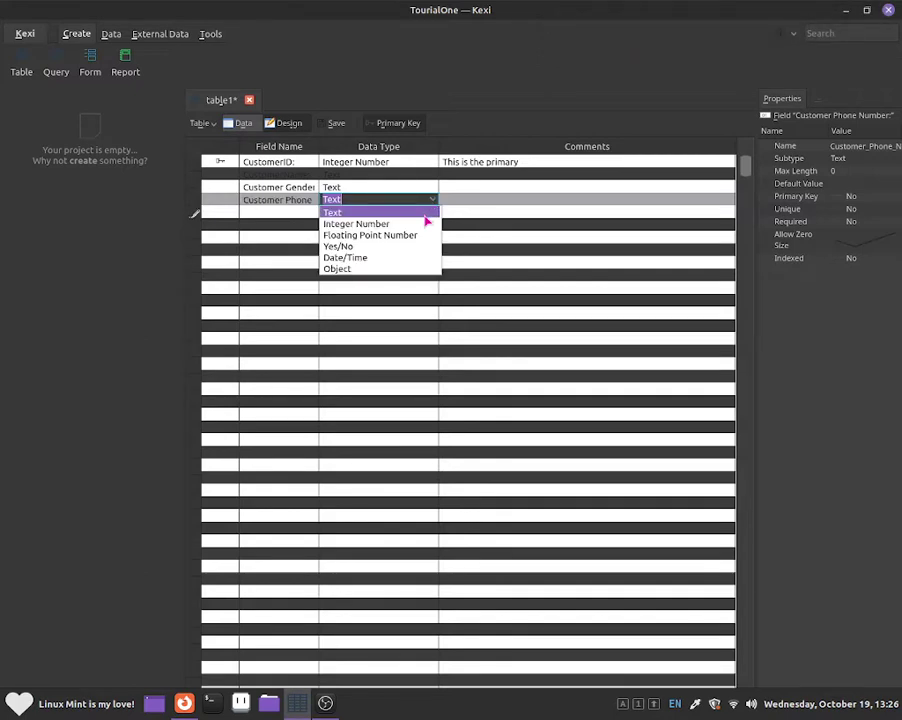
{"action": "left_click", "coordinate": [426, 223]}
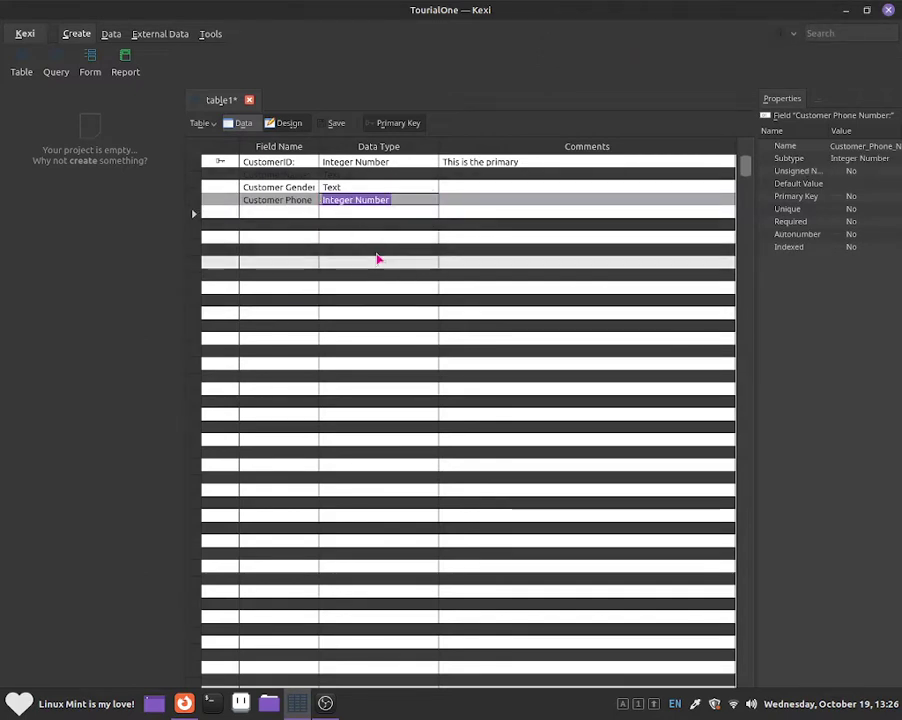
{"action": "left_click", "coordinate": [404, 214]}
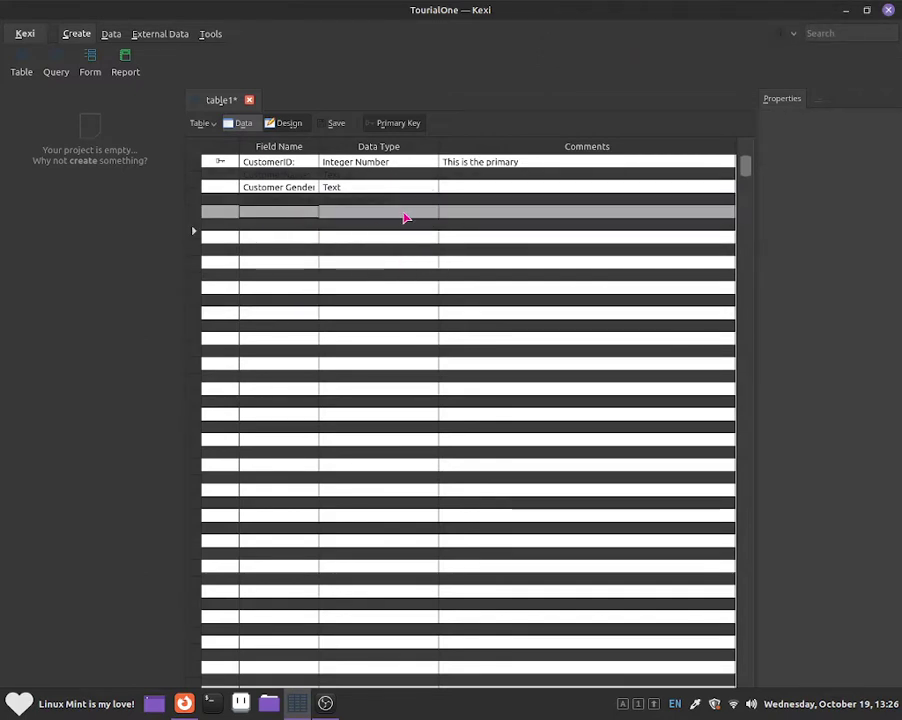
Step: Add the email field 'Custmer Email address', keeping Text as its data type
{"action": "key", "text": "Caps_Lock"}
{"action": "left_click", "coordinate": [309, 214]}
{"action": "key", "text": "Caps_Lock"}
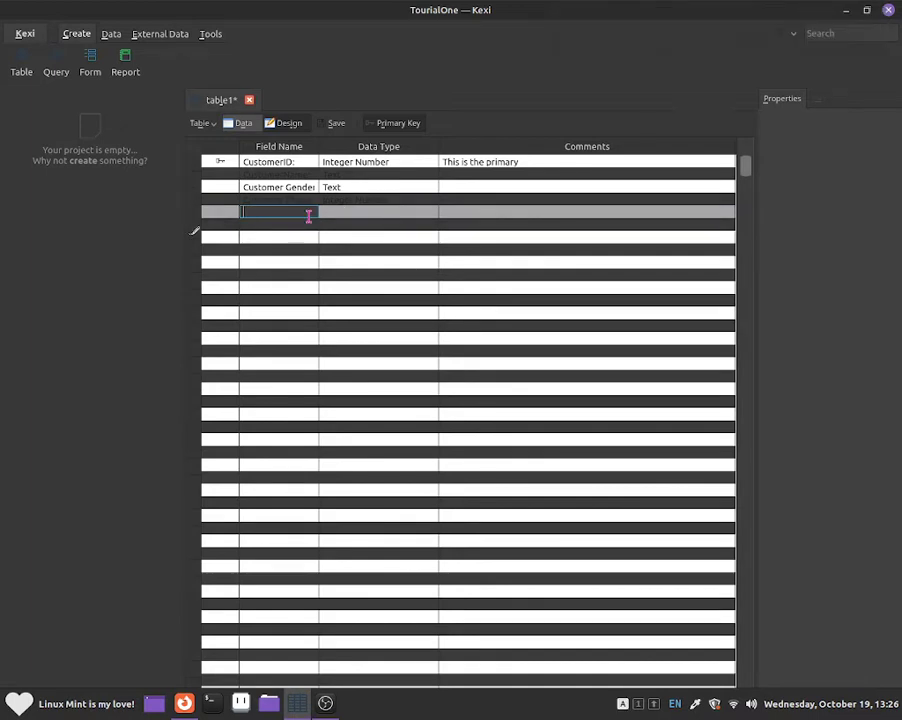
{"action": "key", "text": "Caps_Lock"}
{"action": "type", "text": "C"}
{"action": "key", "text": "Caps_Lock"}
{"action": "type", "text": "ustmer"}
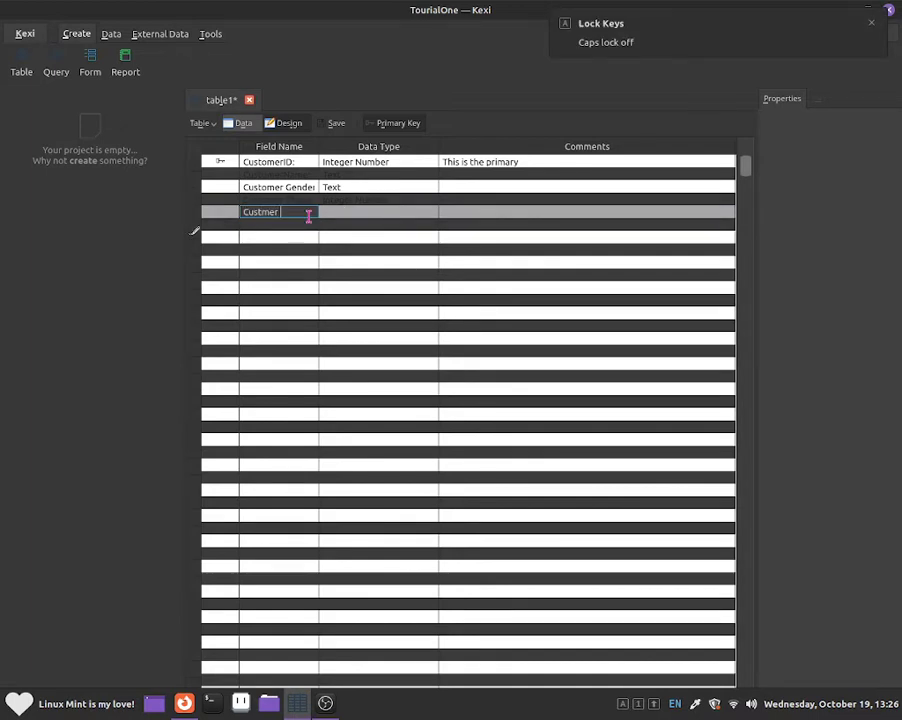
{"action": "key", "text": "Caps_Lock"}
{"action": "type", "text": "E"}
{"action": "key", "text": "Caps_Lock"}
{"action": "type", "text": "mail address"}
{"action": "key", "text": "Return"}
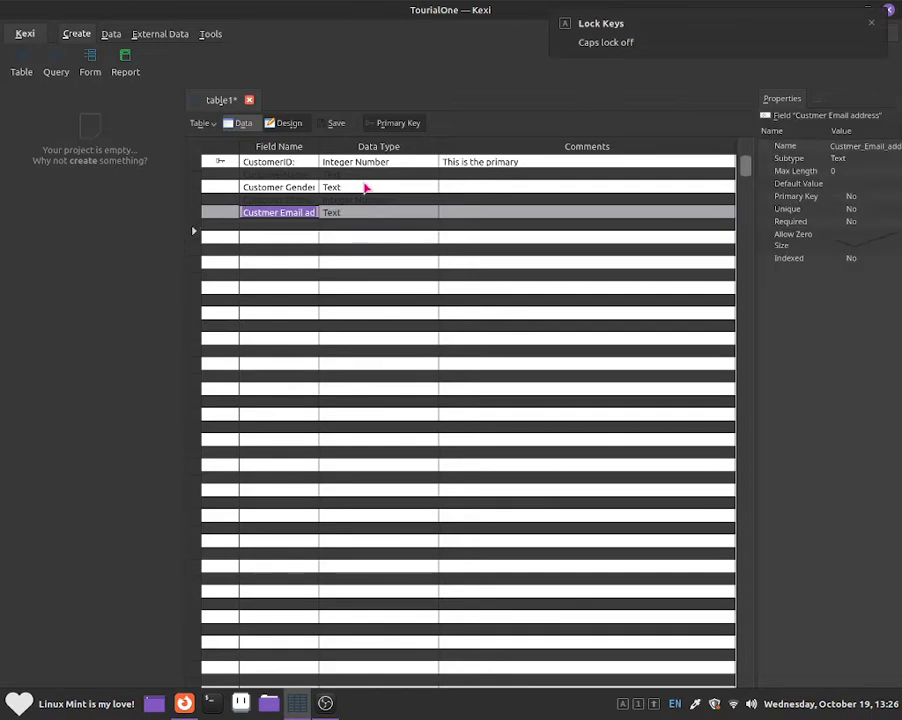
{"action": "left_click", "coordinate": [428, 214]}
{"action": "left_click", "coordinate": [433, 212]}
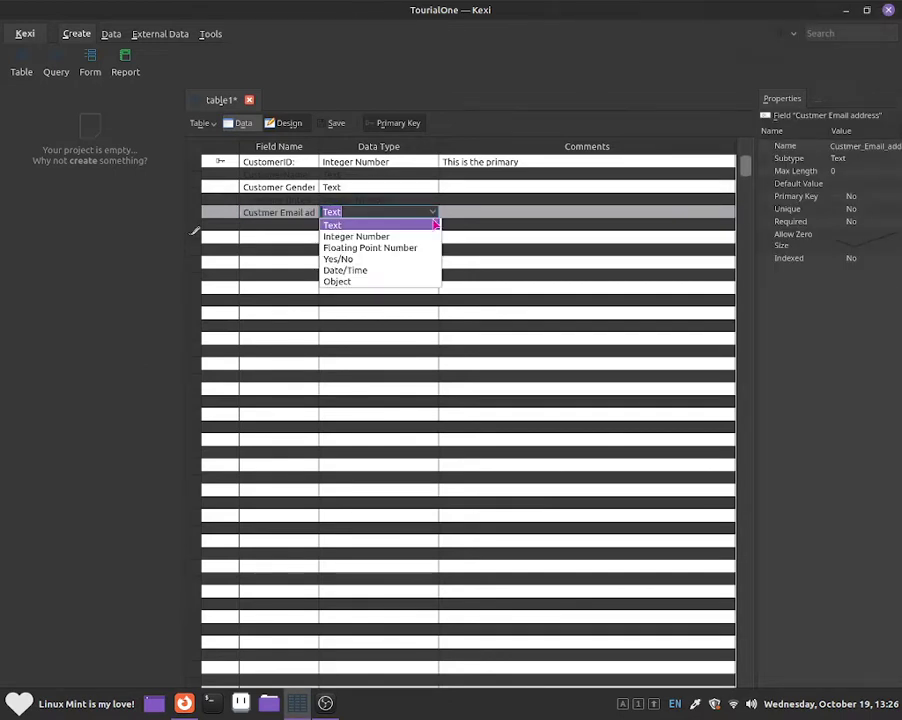
{"action": "left_click", "coordinate": [426, 225]}
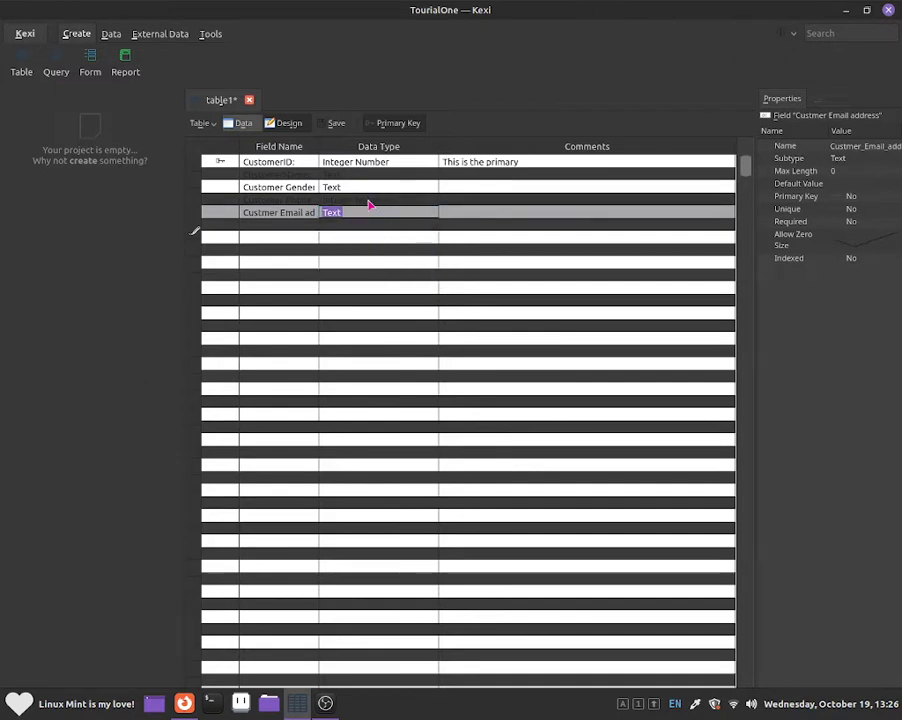
{"action": "left_click", "coordinate": [308, 235]}
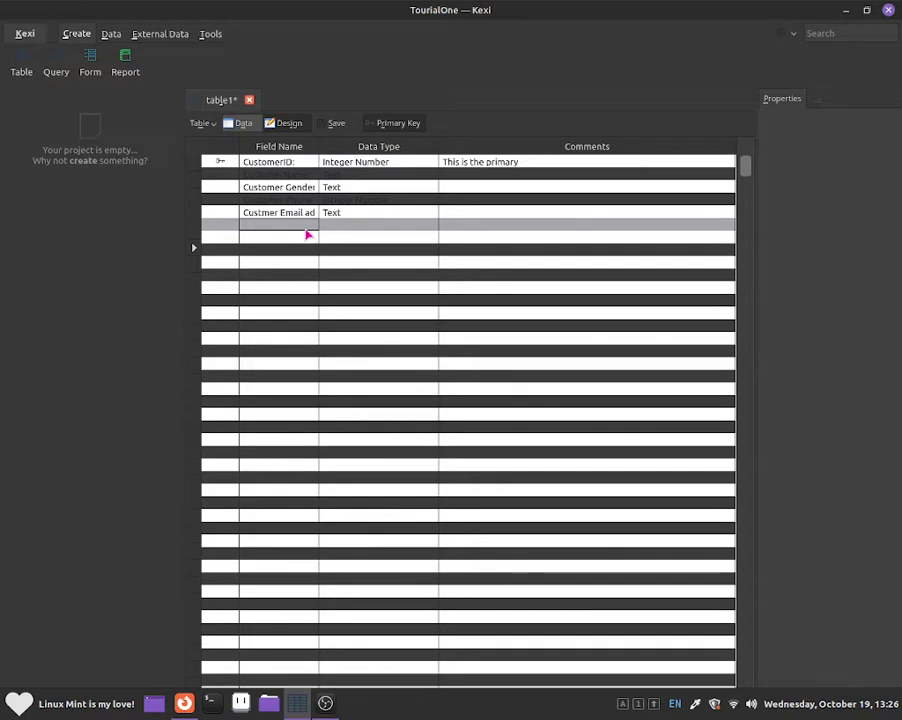
Step: Add a Customer Photo field with the Object data type
{"action": "key", "text": "Caps_Lock"}
{"action": "type", "text": "C"}
{"action": "key", "text": "Caps_Lock"}
{"action": "type", "text": "u"}
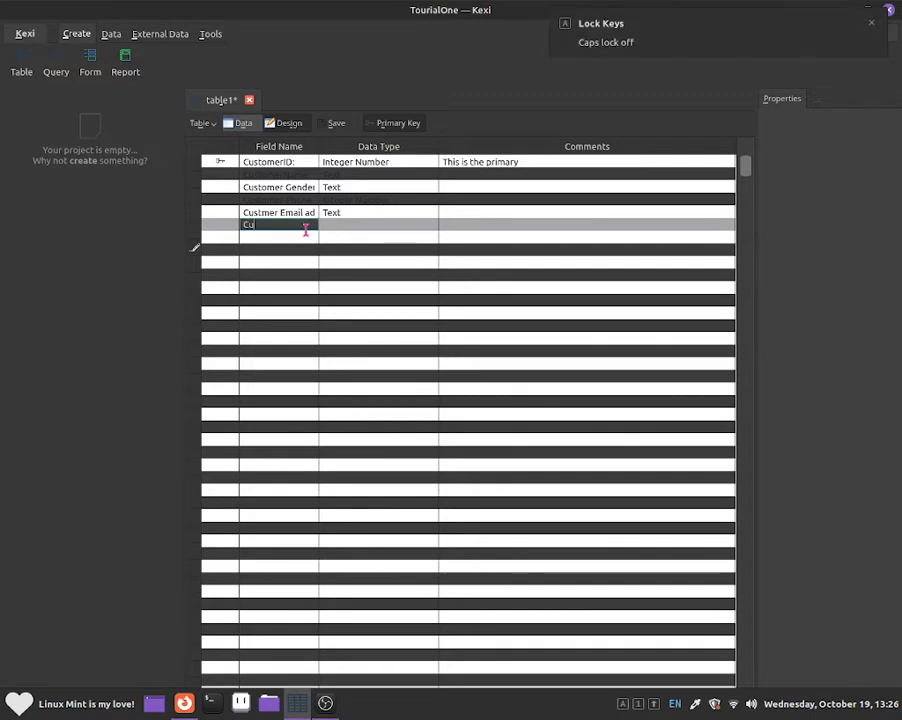
{"action": "type", "text": "stmer"}
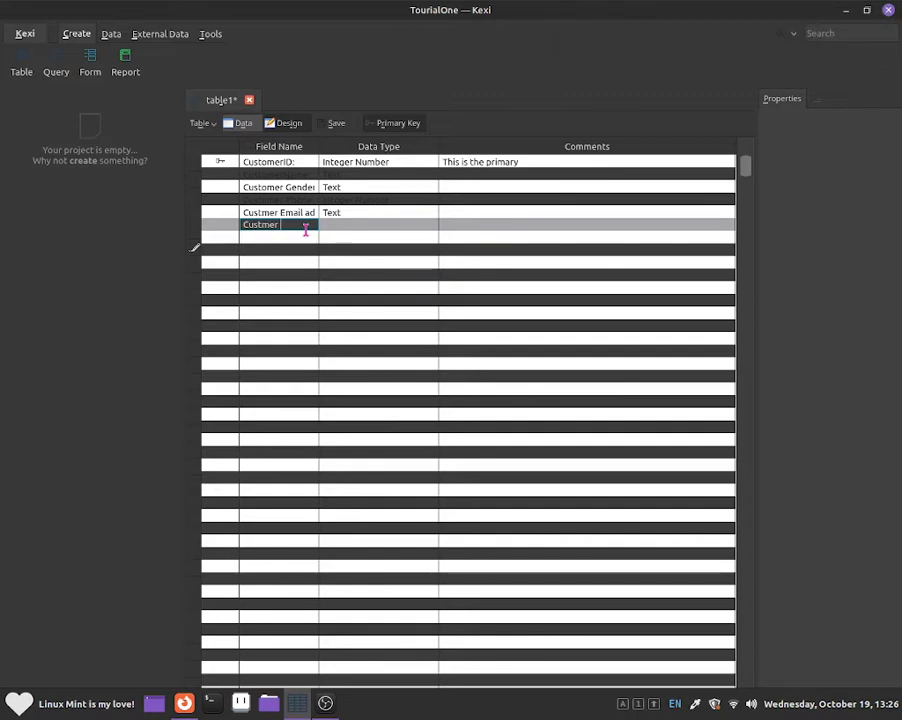
{"action": "key", "text": "BackSpace"}
{"action": "key", "text": "BackSpace"}
{"action": "key", "text": "BackSpace"}
{"action": "key", "text": "BackSpace"}
{"action": "key", "text": "BackSpace"}
{"action": "type", "text": "tomer"}
{"action": "key", "text": "Caps_Lock"}
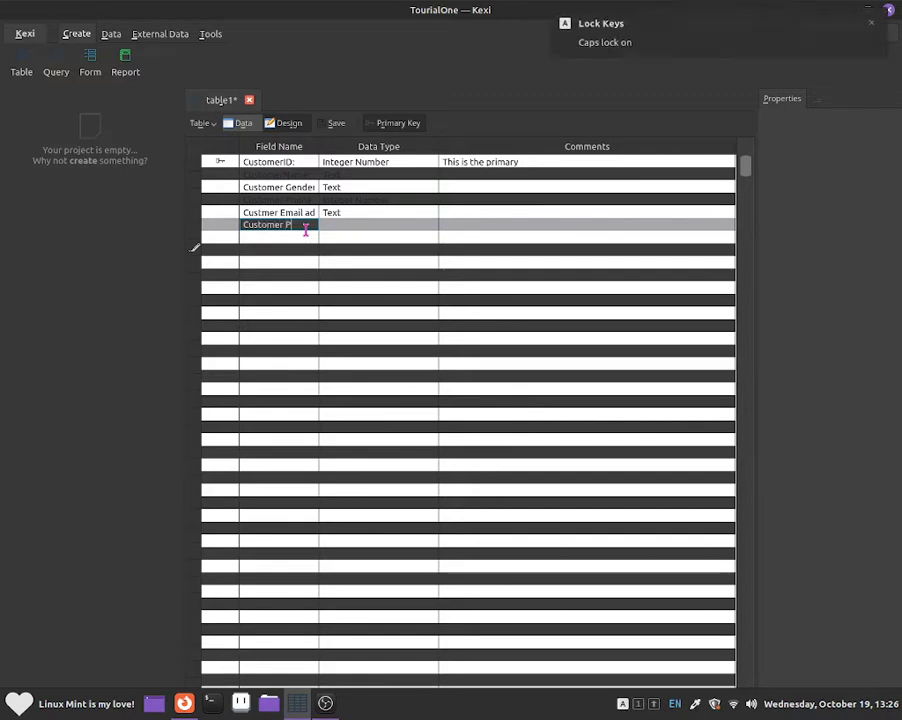
{"action": "type", "text": "P"}
{"action": "key", "text": "Caps_Lock"}
{"action": "type", "text": "hoto:"}
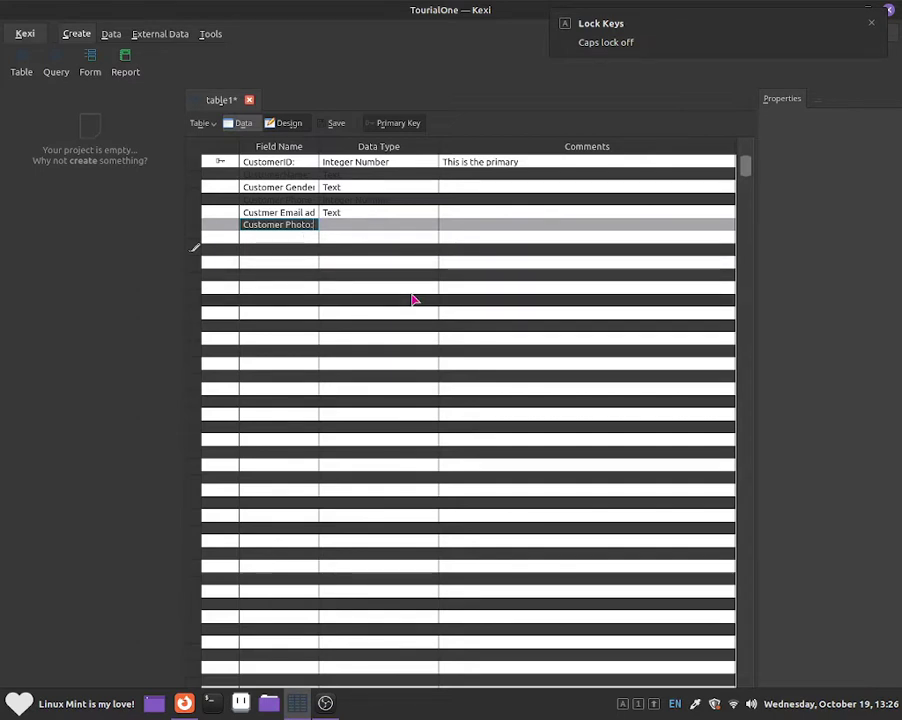
{"action": "key", "text": "Return"}
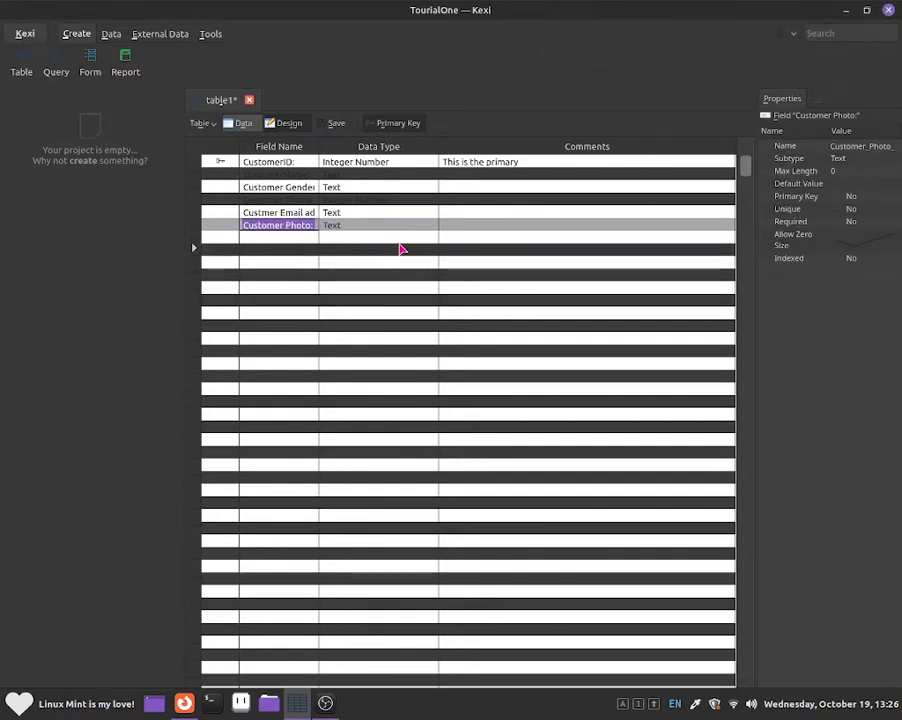
{"action": "left_click", "coordinate": [403, 228]}
{"action": "left_click", "coordinate": [433, 228]}
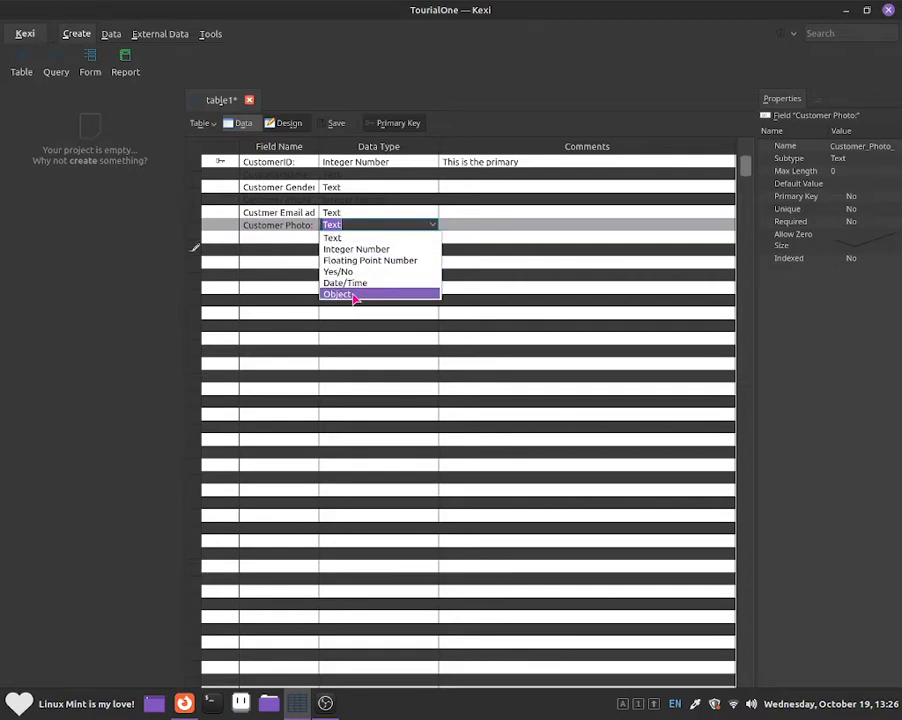
{"action": "left_click", "coordinate": [354, 296]}
{"action": "key", "text": "Escape"}
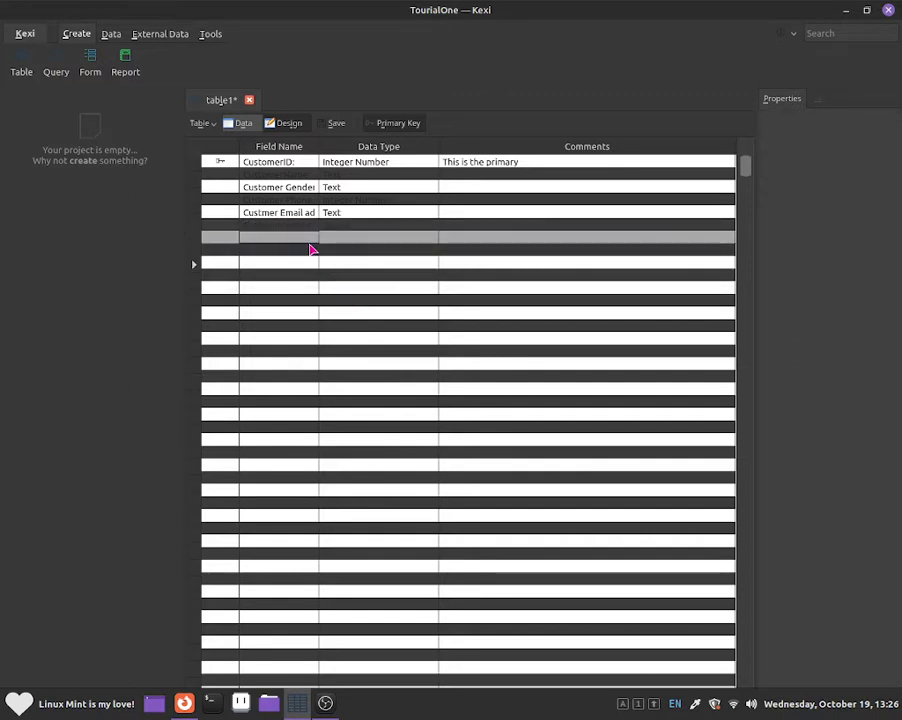
Step: Add a Customer date of birth field with the Date/Time data type
{"action": "type", "text": "C"}
{"action": "key", "text": "Caps_Lock"}
{"action": "type", "text": "ustomer"}
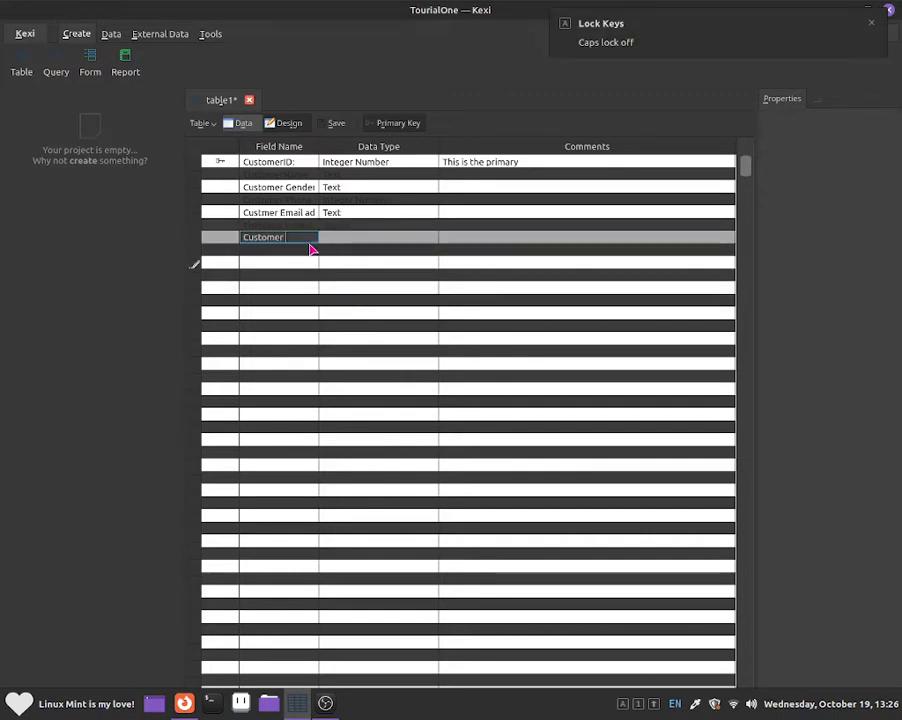
{"action": "type", "text": " date of birth"}
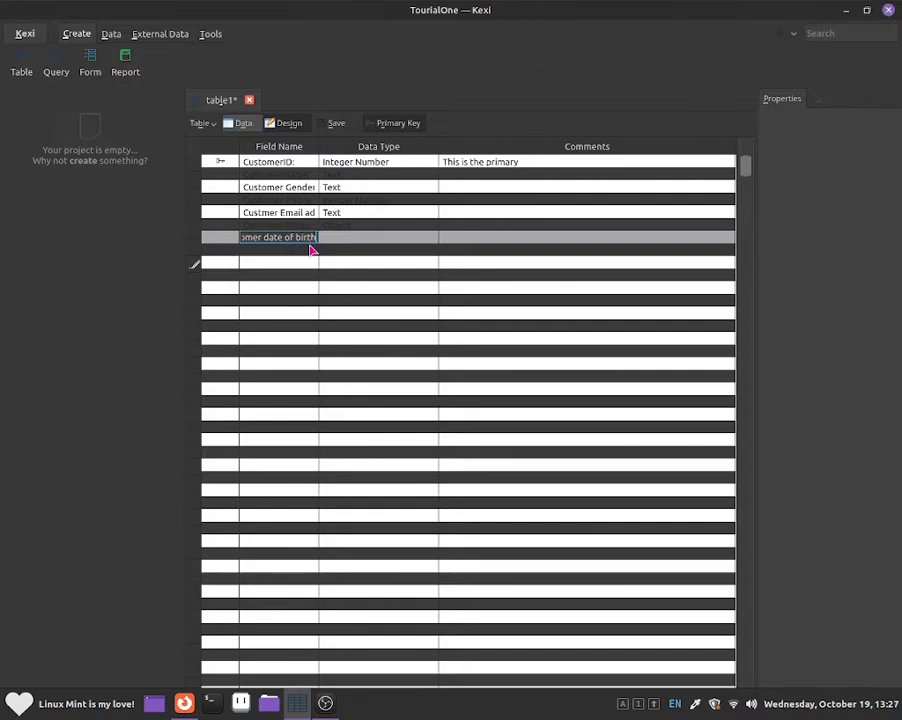
{"action": "key", "text": "Return"}
{"action": "left_click", "coordinate": [370, 238]}
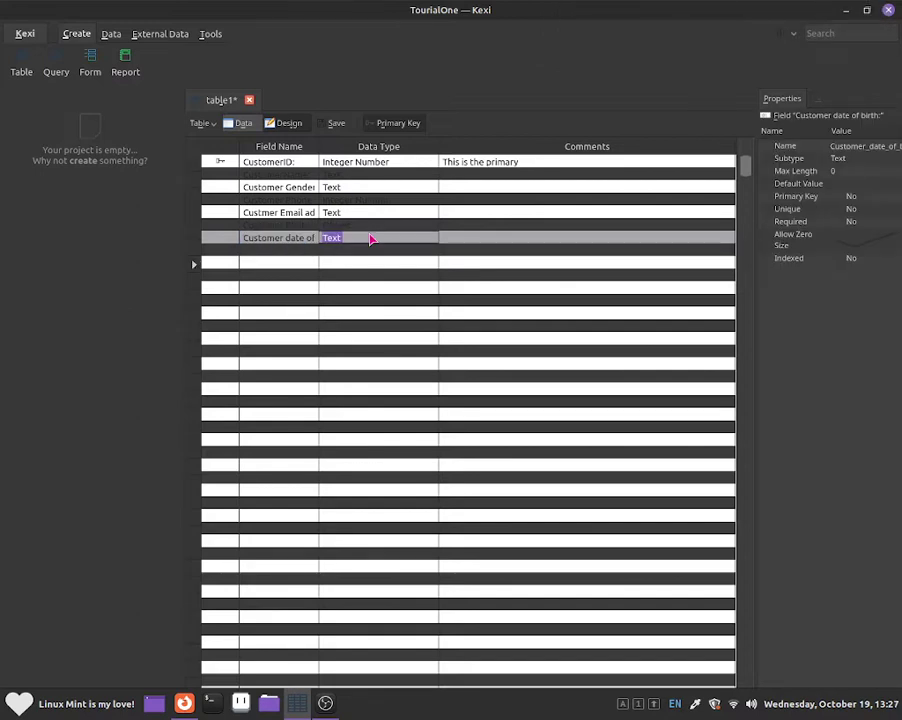
{"action": "left_click", "coordinate": [430, 237]}
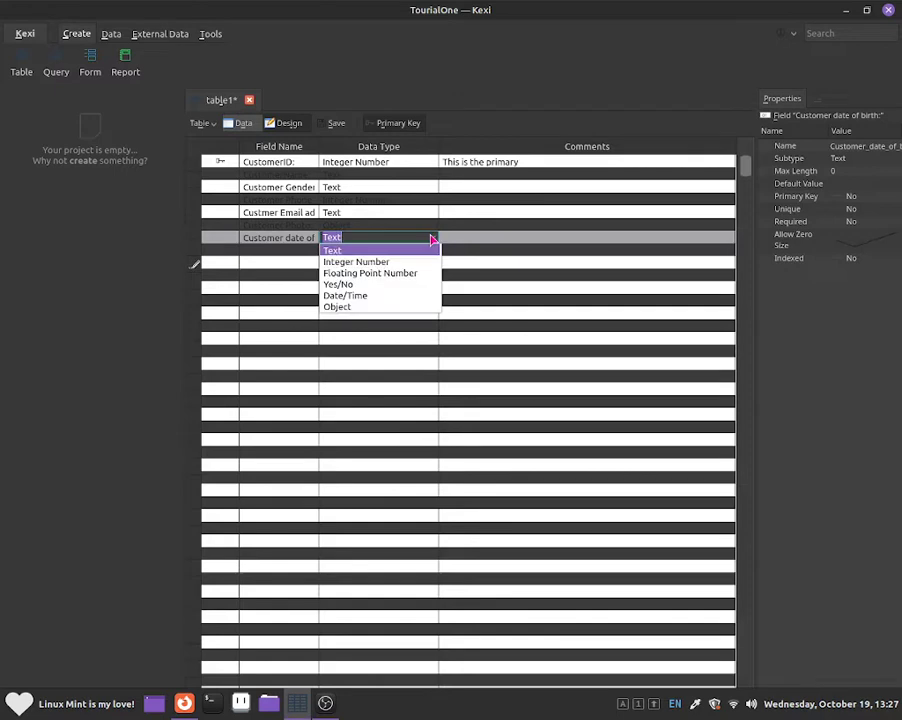
{"action": "left_click", "coordinate": [406, 295]}
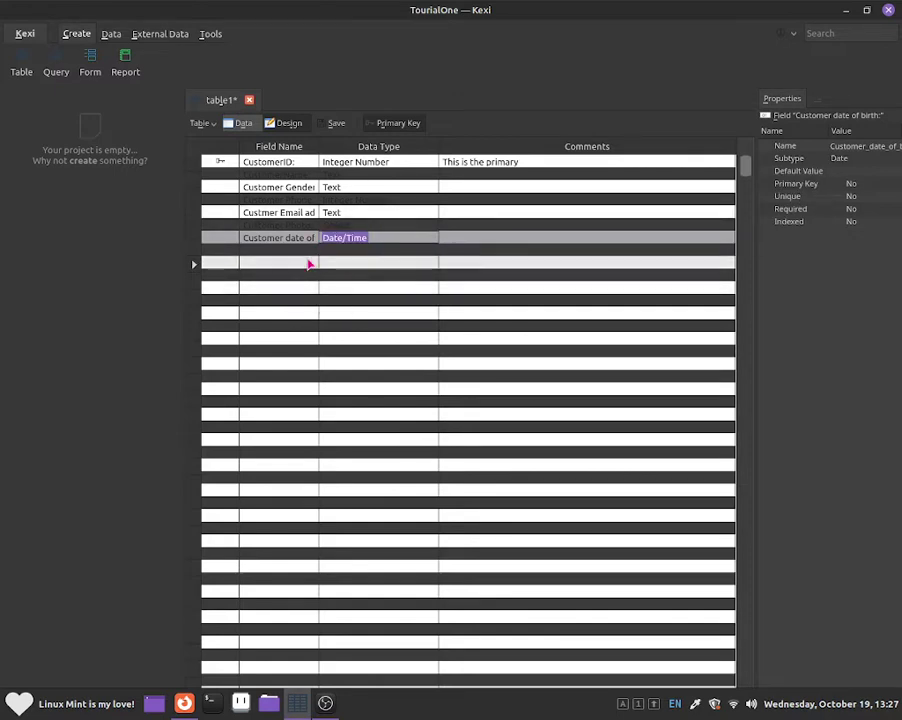
Step: Correct the email field's name to Customer Email address
{"action": "left_click", "coordinate": [272, 214]}
{"action": "left_click", "coordinate": [272, 214]}
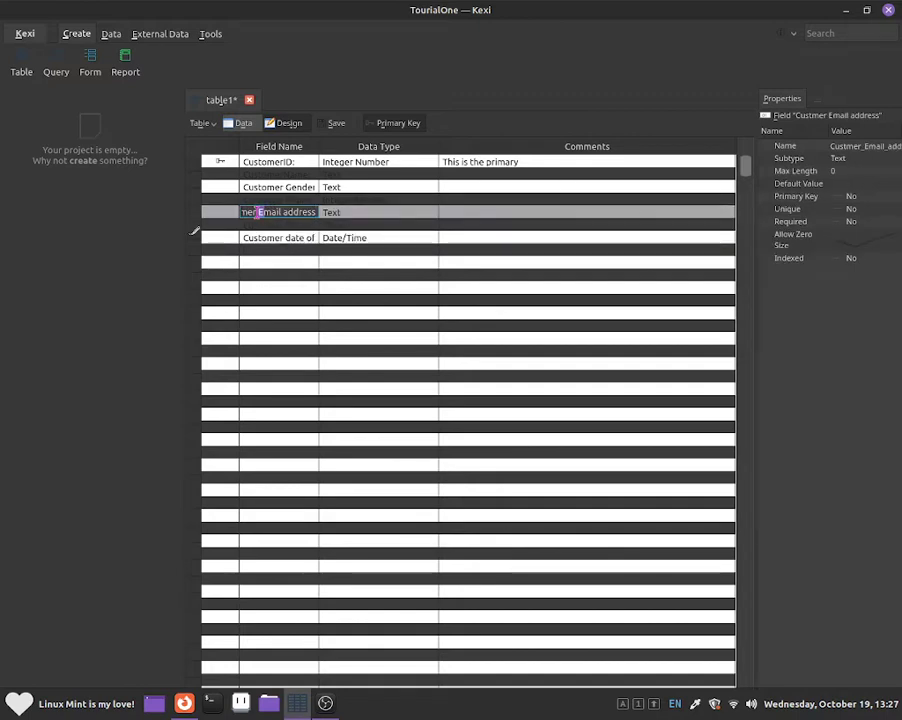
{"action": "type", "text": "o"}
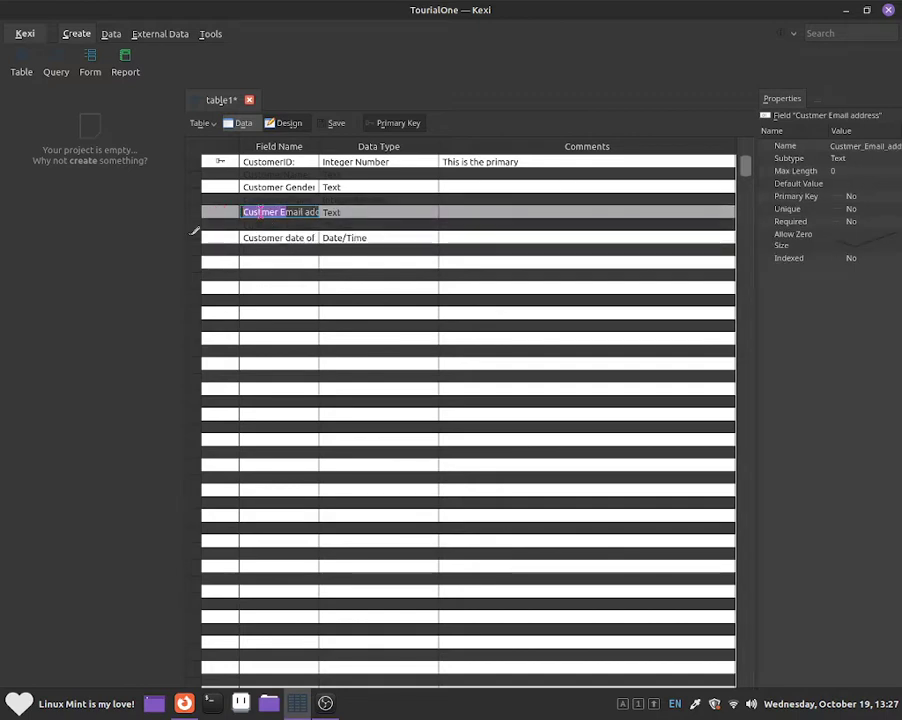
{"action": "left_click", "coordinate": [260, 212]}
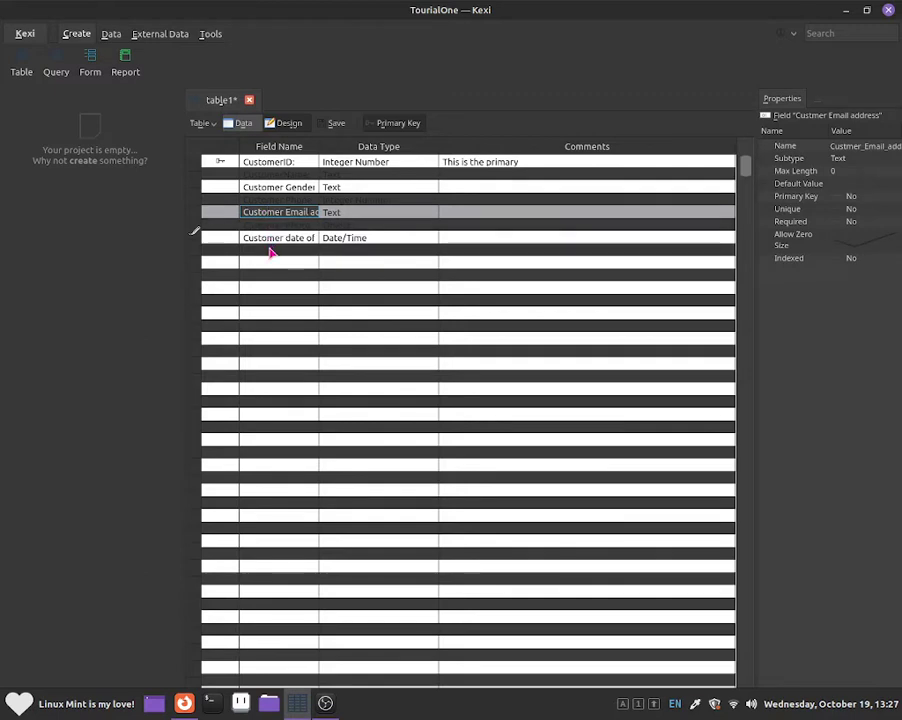
{"action": "left_click", "coordinate": [271, 255]}
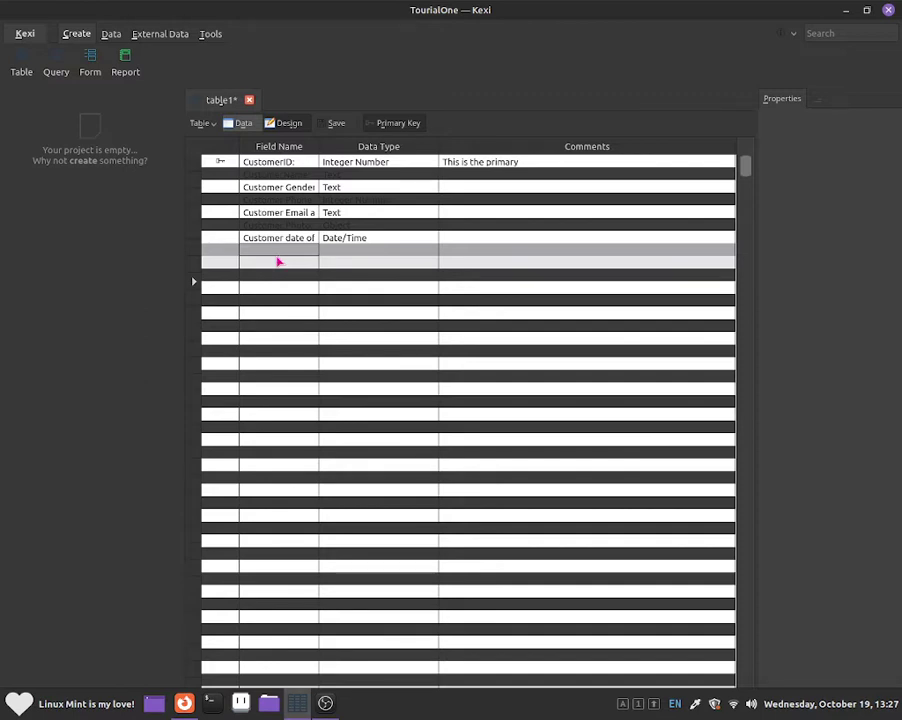
Step: Enter an OrderID field with the Integer Number data type, then leave the row with Escape
{"action": "key", "text": "Caps_Lock"}
{"action": "type", "text": "O"}
{"action": "key", "text": "Caps_Lock"}
{"action": "type", "text": "rd"}
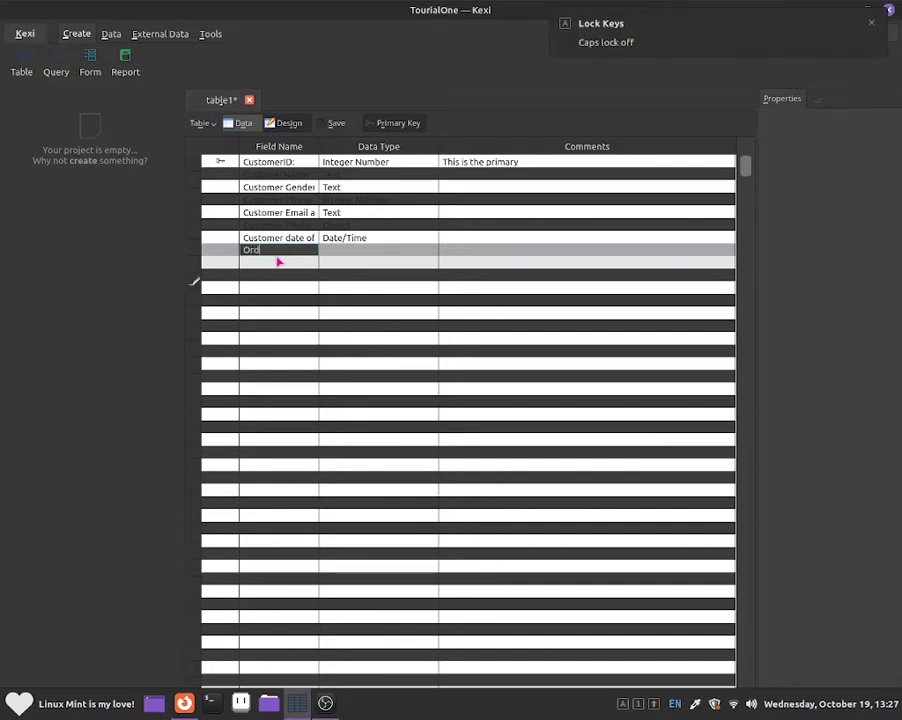
{"action": "type", "text": "er"}
{"action": "key", "text": "Caps_Lock"}
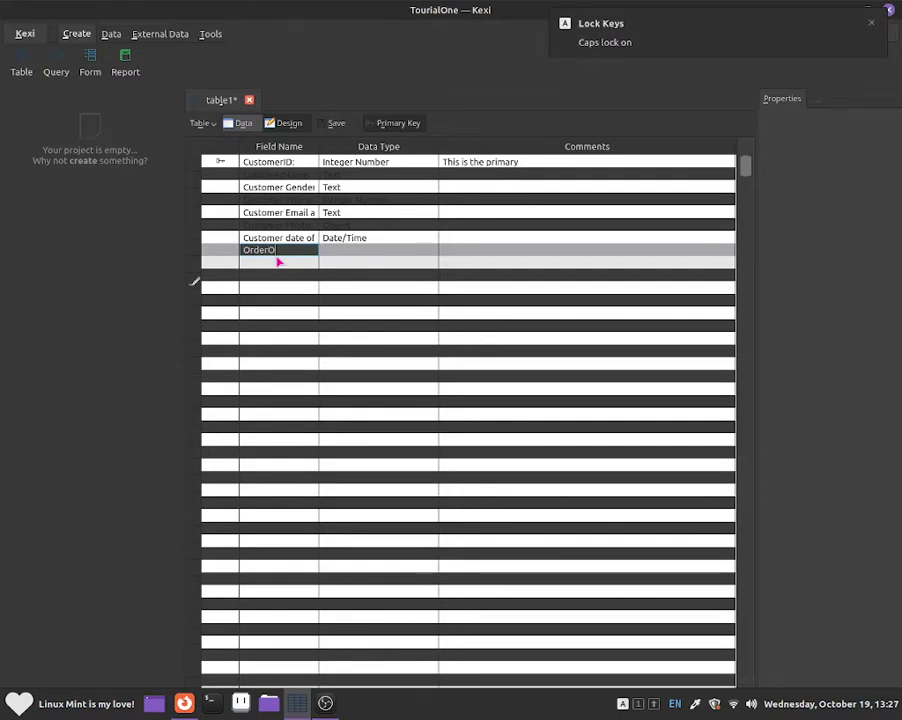
{"action": "type", "text": "ID:"}
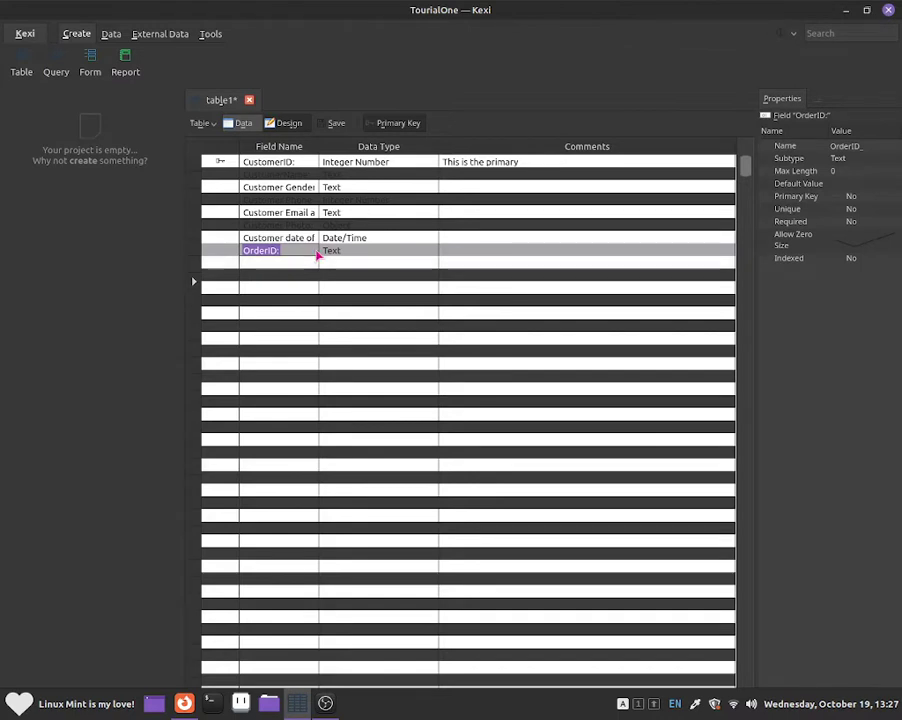
{"action": "left_click", "coordinate": [323, 251]}
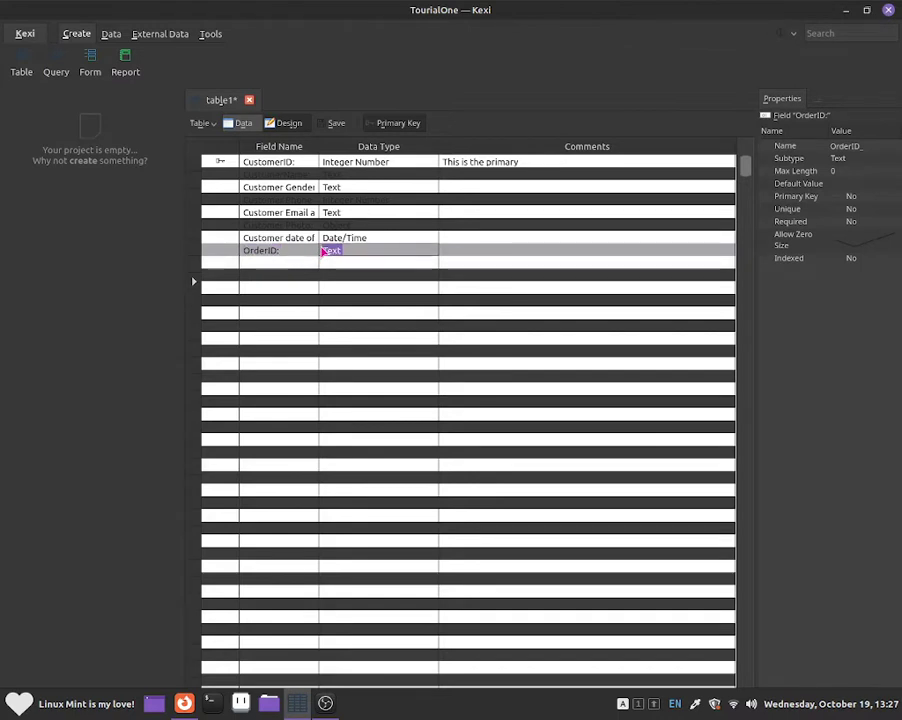
{"action": "left_click", "coordinate": [430, 251]}
{"action": "left_click", "coordinate": [421, 275]}
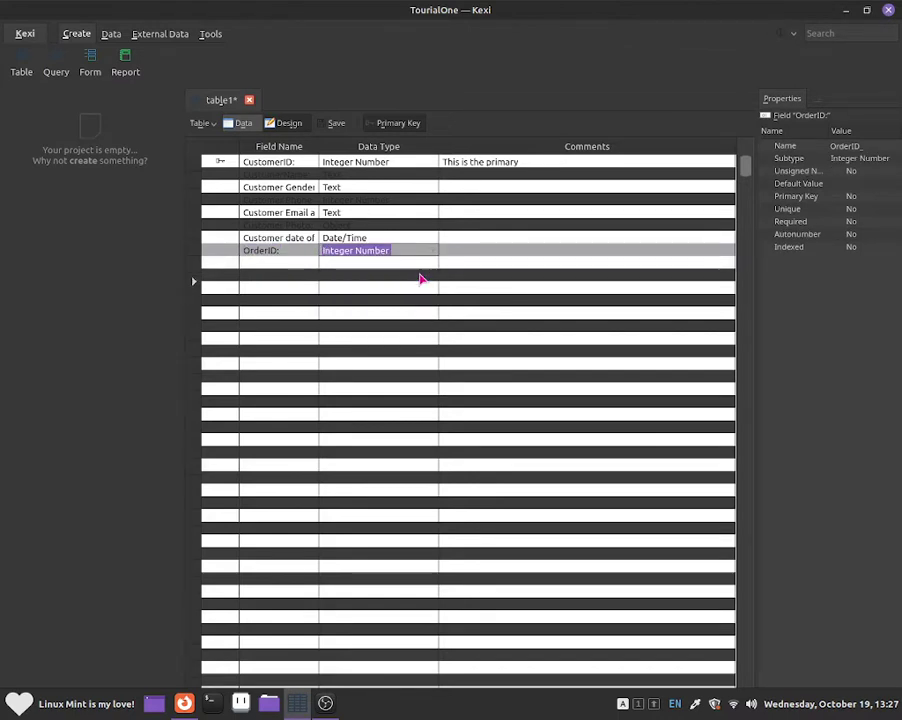
{"action": "key", "text": "Escape"}
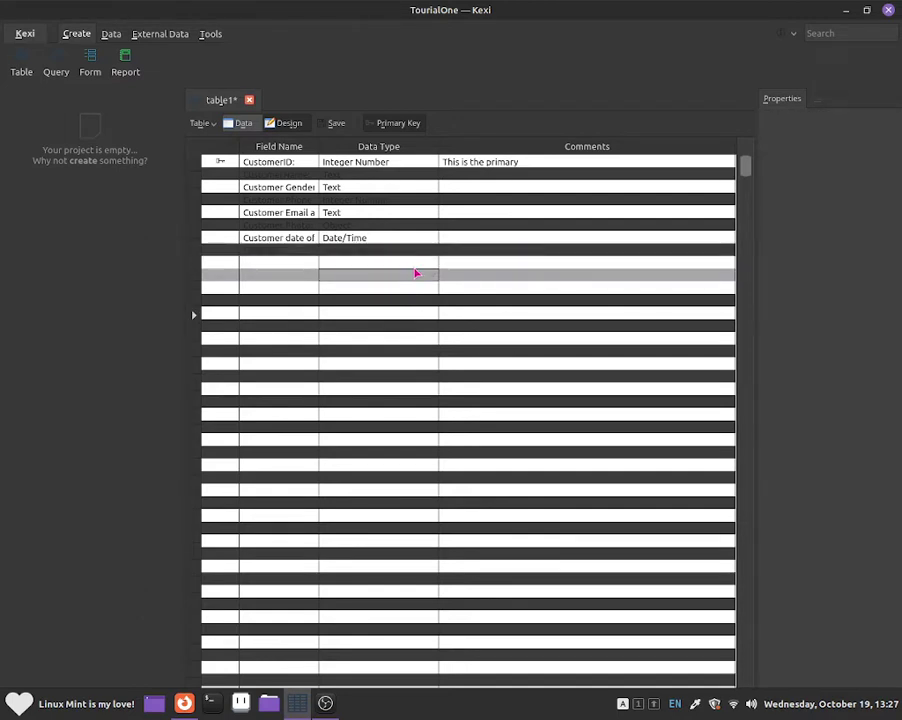
Step: Save the table with the title CustomerTable, giving it the name customertable
{"action": "key", "text": "ctrl+s"}
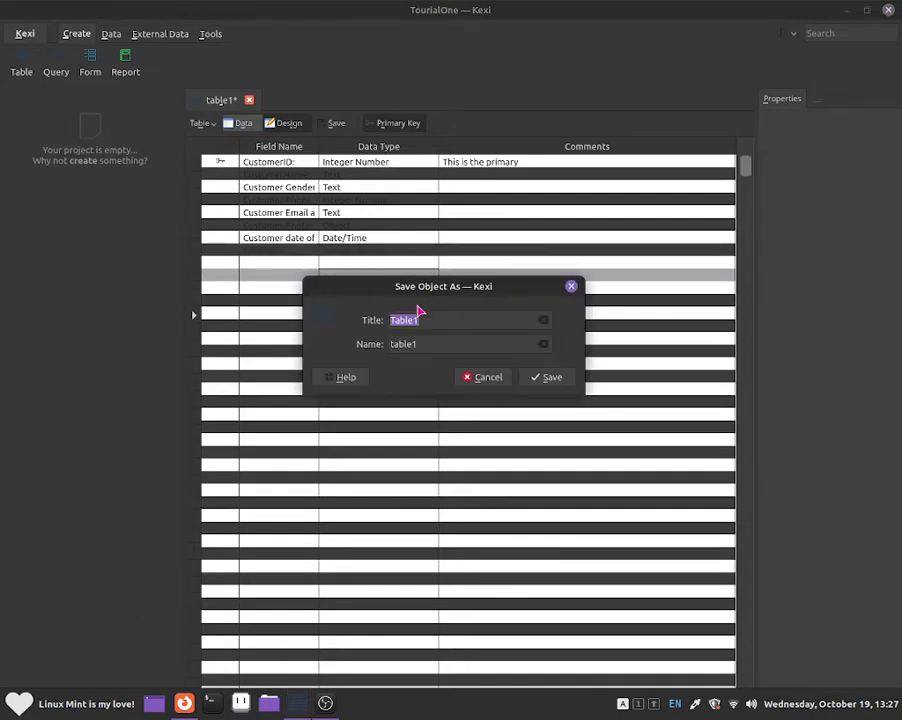
{"action": "left_click_drag", "start_coordinate": [431, 297], "coordinate": [461, 255]}
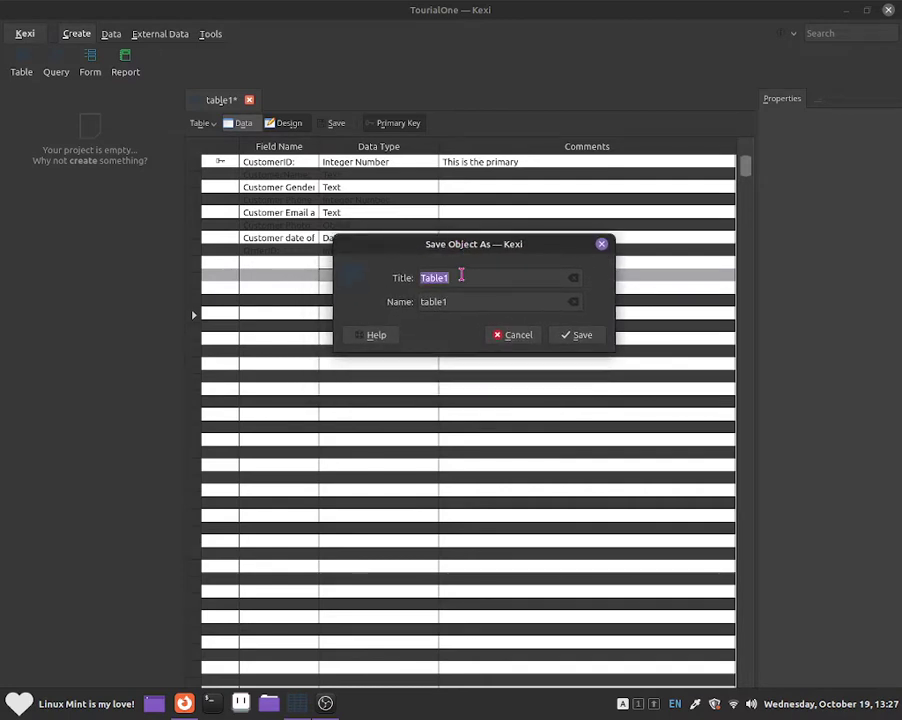
{"action": "key", "text": "BackSpace"}
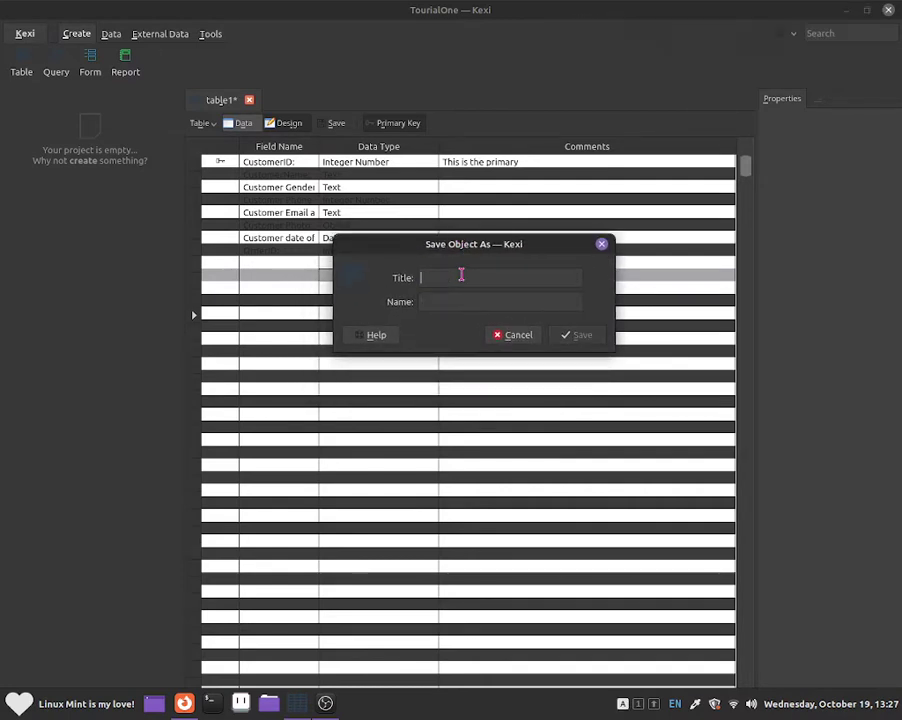
{"action": "key", "text": "Caps_Lock"}
{"action": "type", "text": "C"}
{"action": "key", "text": "Caps_Lock"}
{"action": "type", "text": "us"}
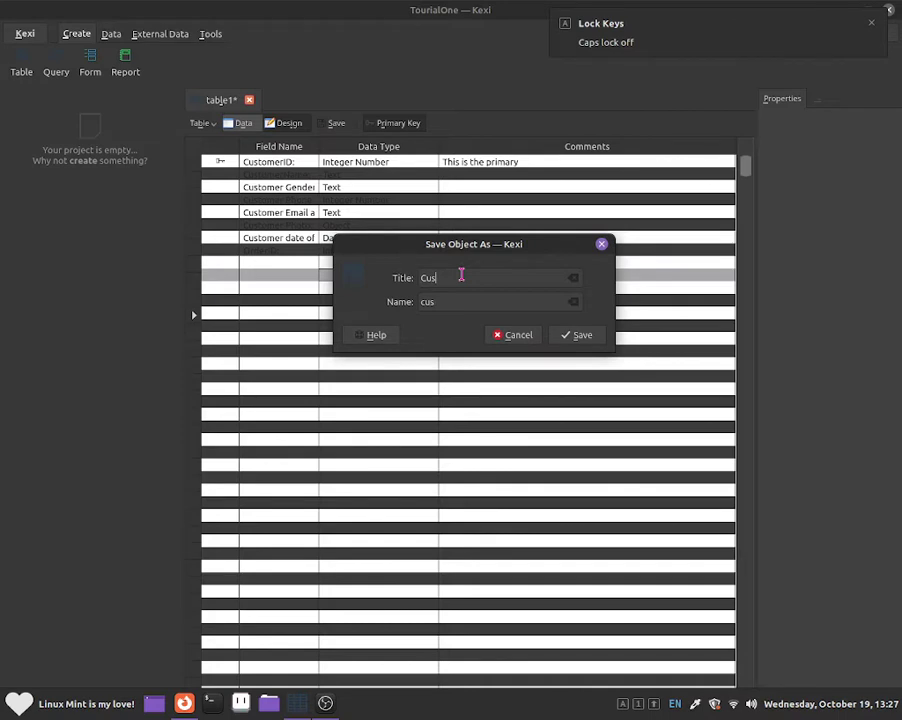
{"action": "type", "text": "tomer"}
{"action": "key", "text": "Caps_Lock"}
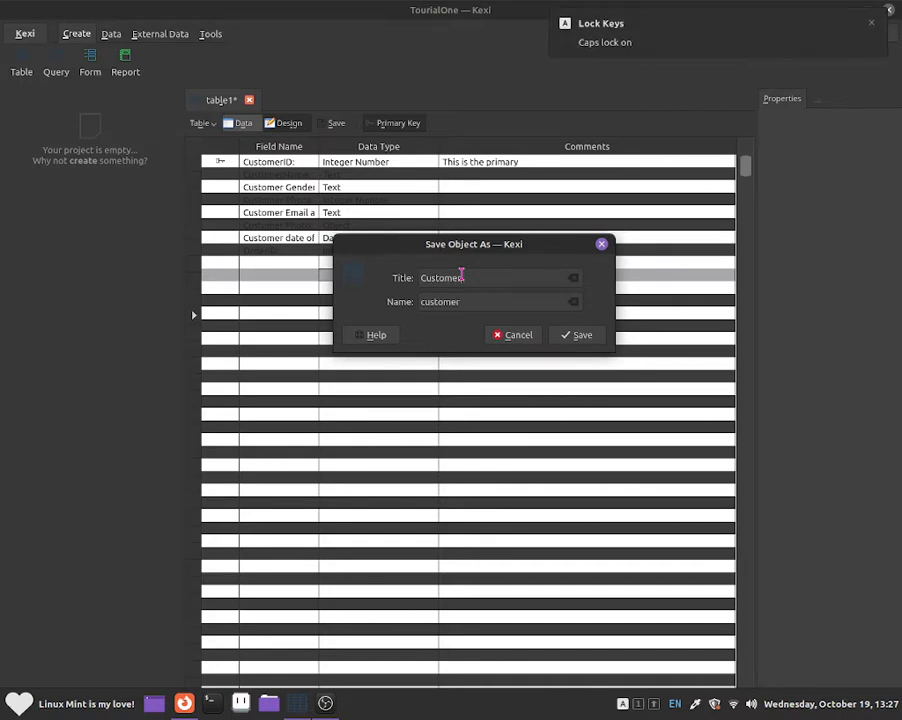
{"action": "type", "text": "T"}
{"action": "key", "text": "Caps_Lock"}
{"action": "type", "text": "avl"}
{"action": "key", "text": "BackSpace"}
{"action": "key", "text": "BackSpace"}
{"action": "type", "text": "ble"}
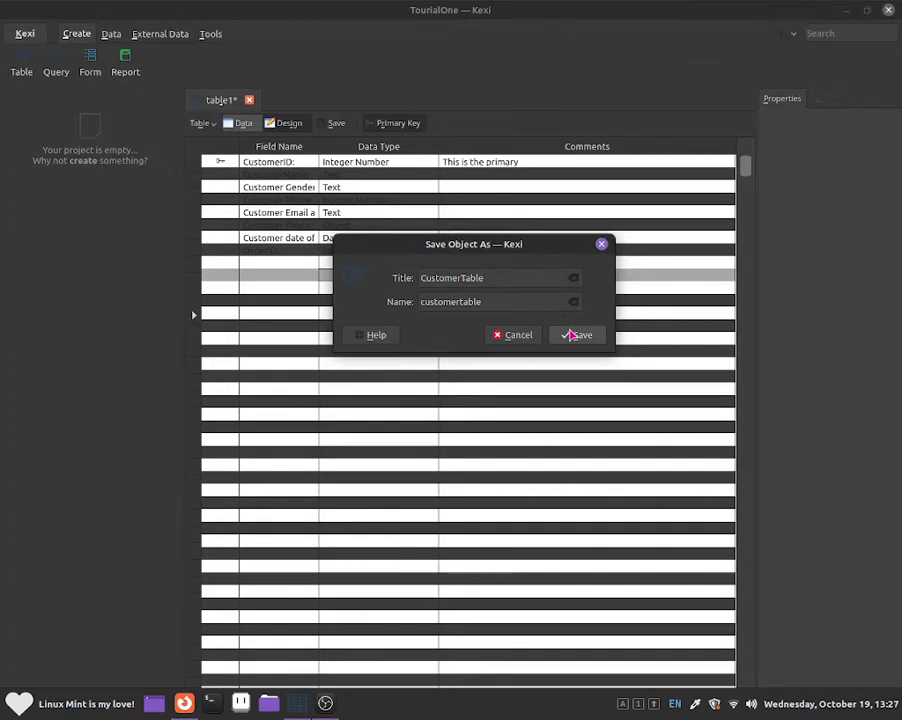
{"action": "left_click", "coordinate": [577, 334]}
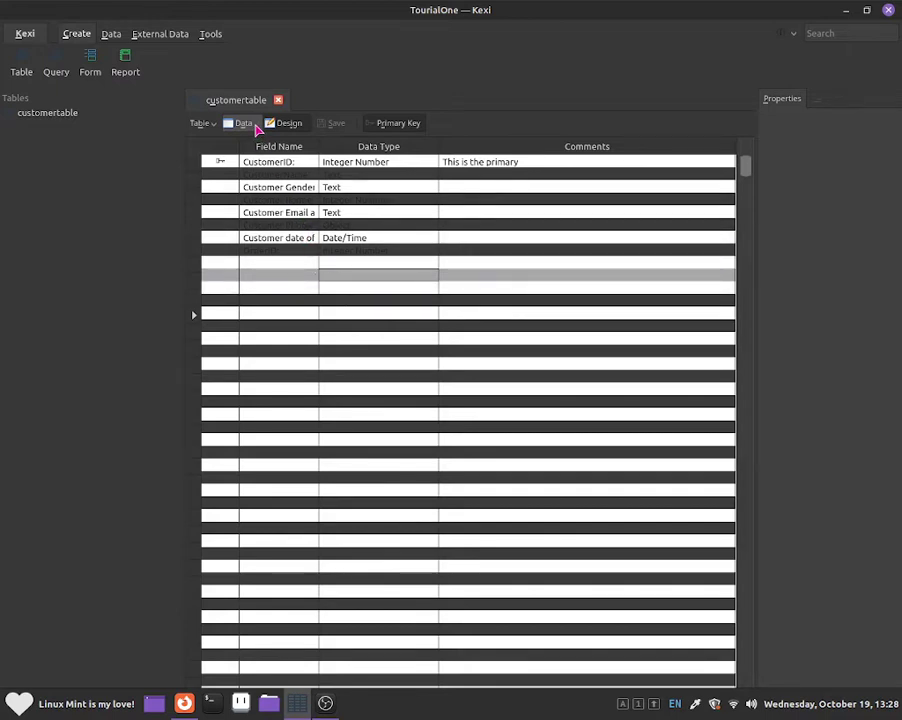
Step: Switch customertable to Data view, widen the date-of-birth column, and enter the first customer's full name
{"action": "left_click", "coordinate": [255, 126]}
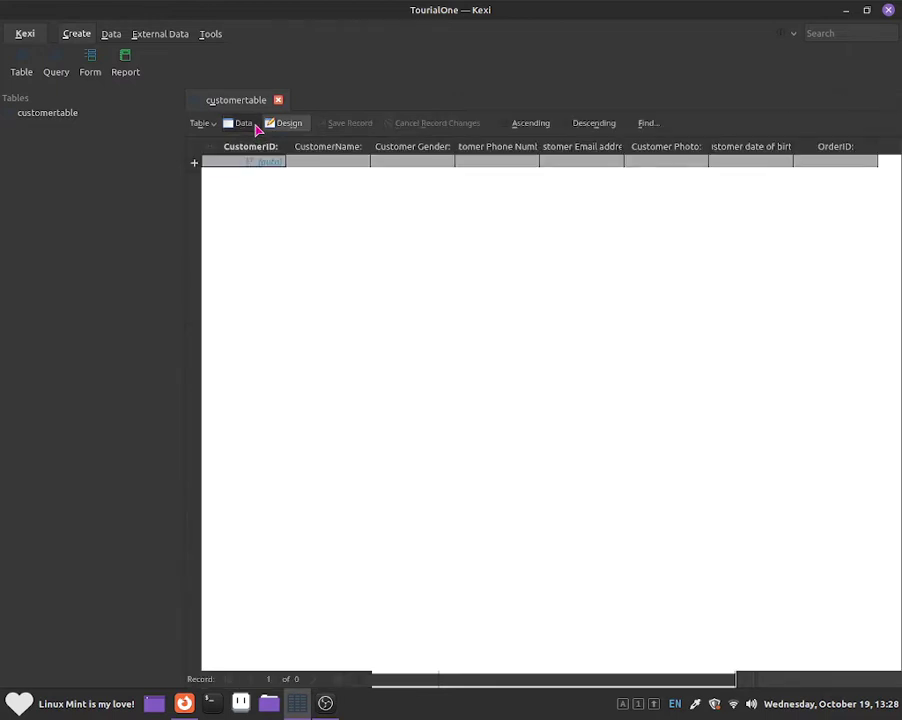
{"action": "left_click_drag", "start_coordinate": [793, 146], "coordinate": [820, 146]}
{"action": "double_click", "coordinate": [347, 160]}
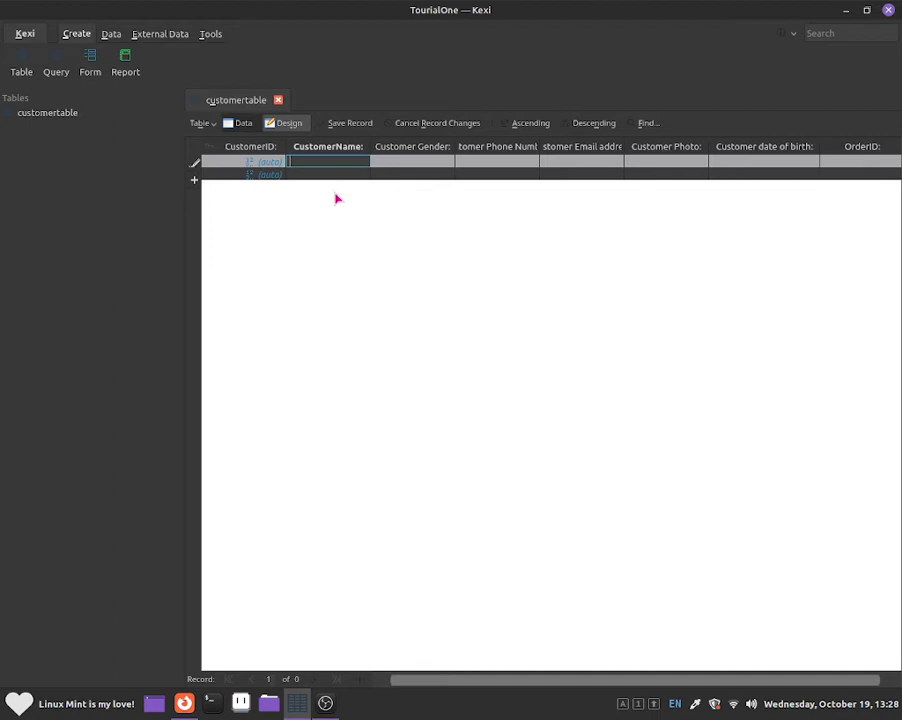
{"action": "key", "text": "Caps_Lock"}
{"action": "key", "text": "Caps_Lock"}
{"action": "key", "text": "Caps_Lock"}
{"action": "key", "text": "Return"}
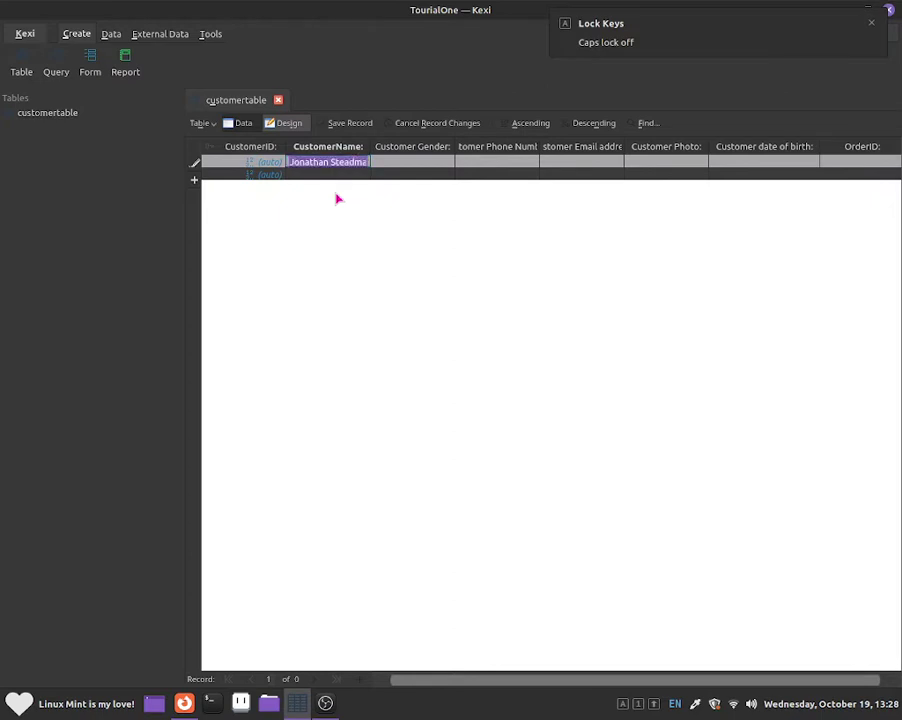
Step: Set the first customer's gender to Male
{"action": "key", "text": "Tab"}
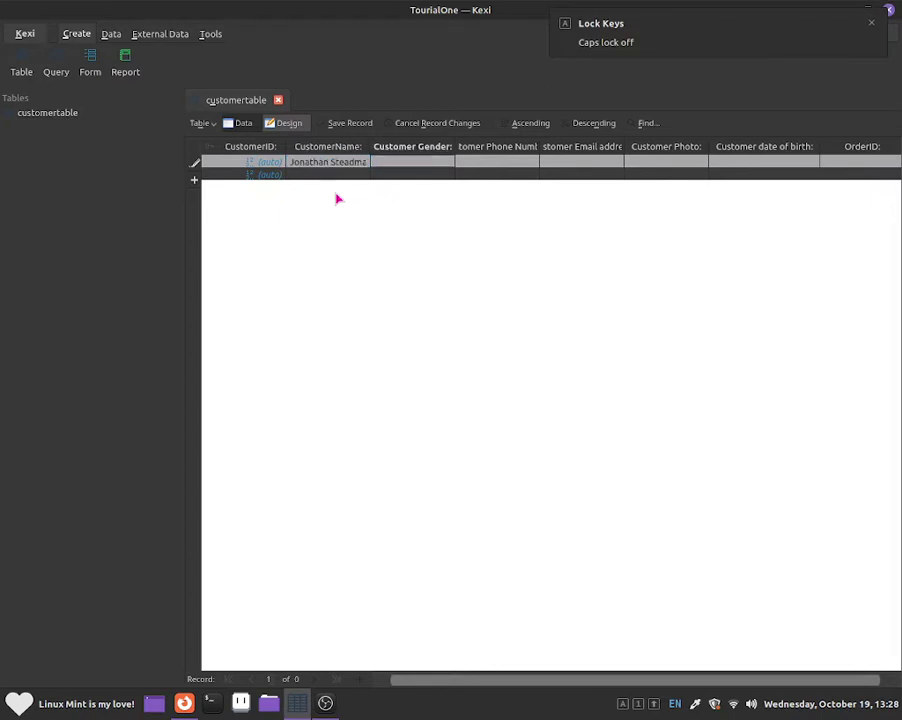
{"action": "key", "text": "Caps_Lock"}
{"action": "type", "text": "M"}
{"action": "key", "text": "Caps_Lock"}
{"action": "key", "text": "BackSpace"}
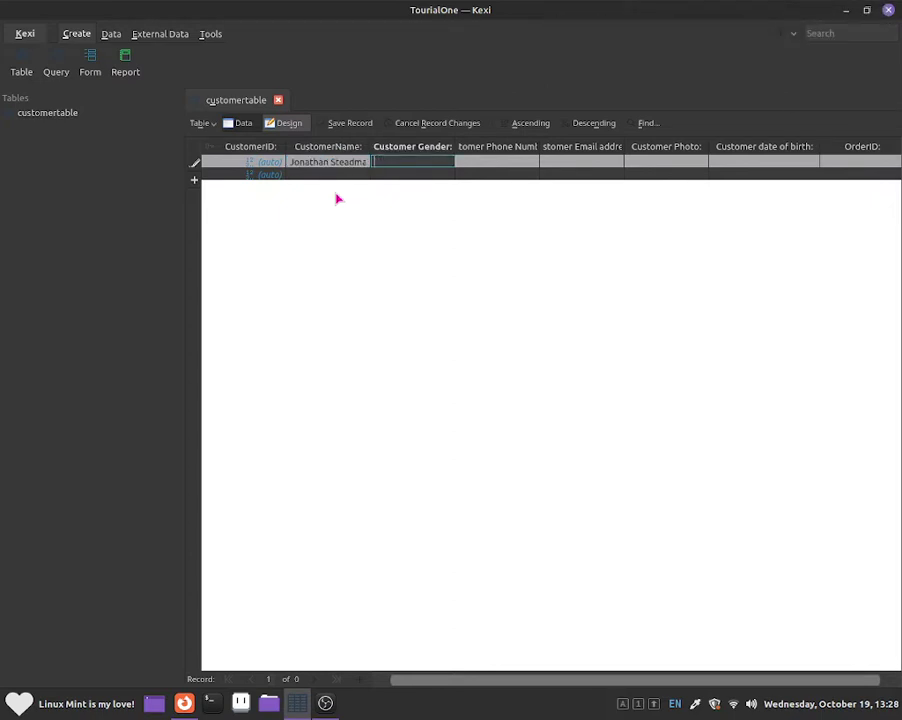
{"action": "key", "text": "Caps_Lock"}
{"action": "type", "text": "M"}
{"action": "key", "text": "Caps_Lock"}
{"action": "type", "text": "ale"}
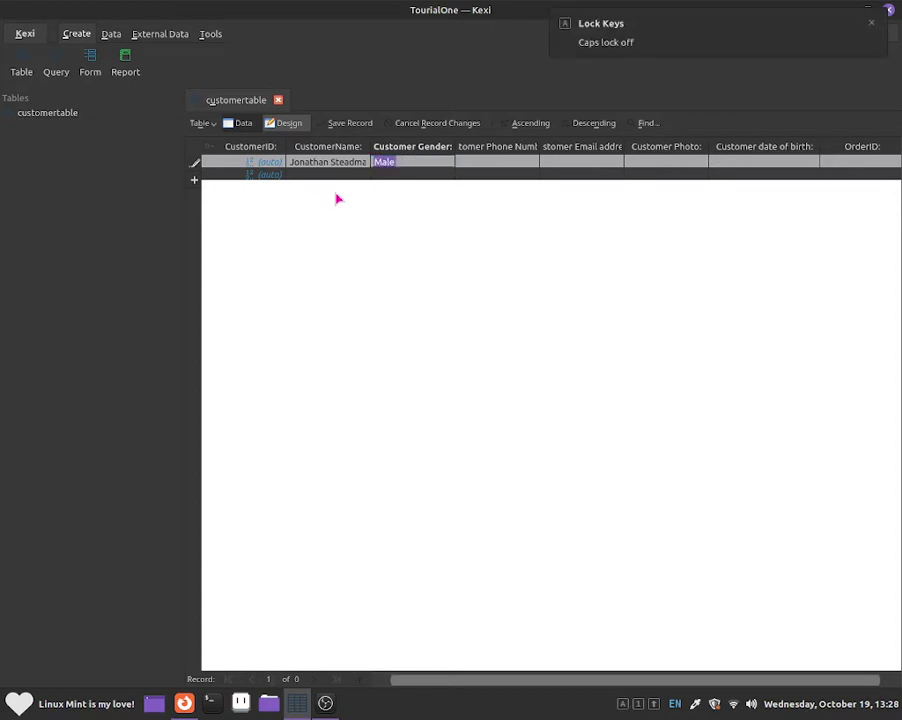
{"action": "key", "text": "Tab"}
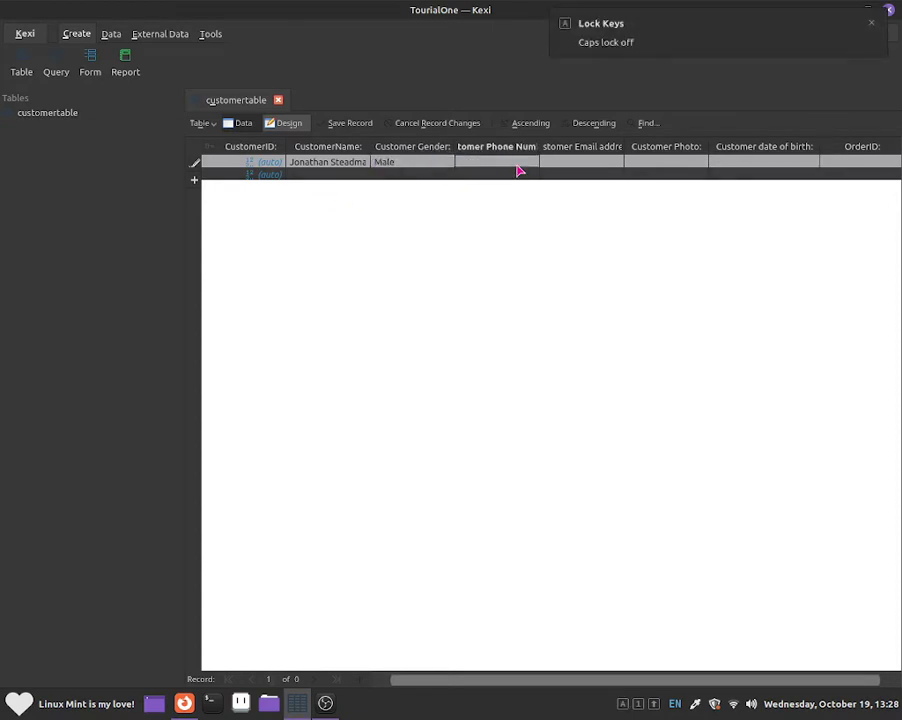
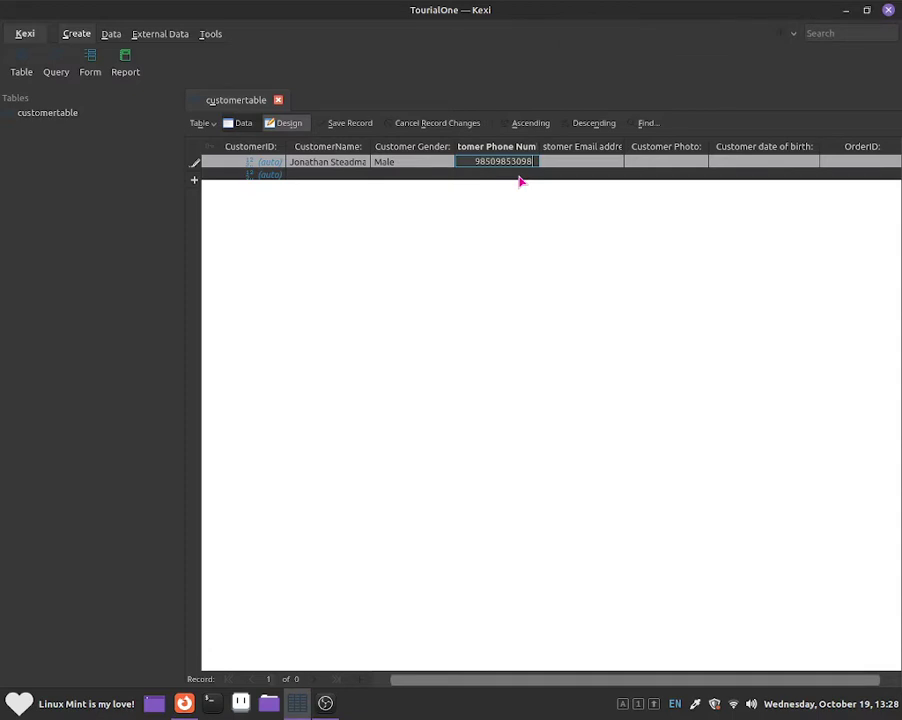
Step: Fill in the first customer's phone number and e-mail address
{"action": "key", "text": "Escape"}
{"action": "key", "text": "Tab"}
{"action": "key", "text": "shift+Tab"}
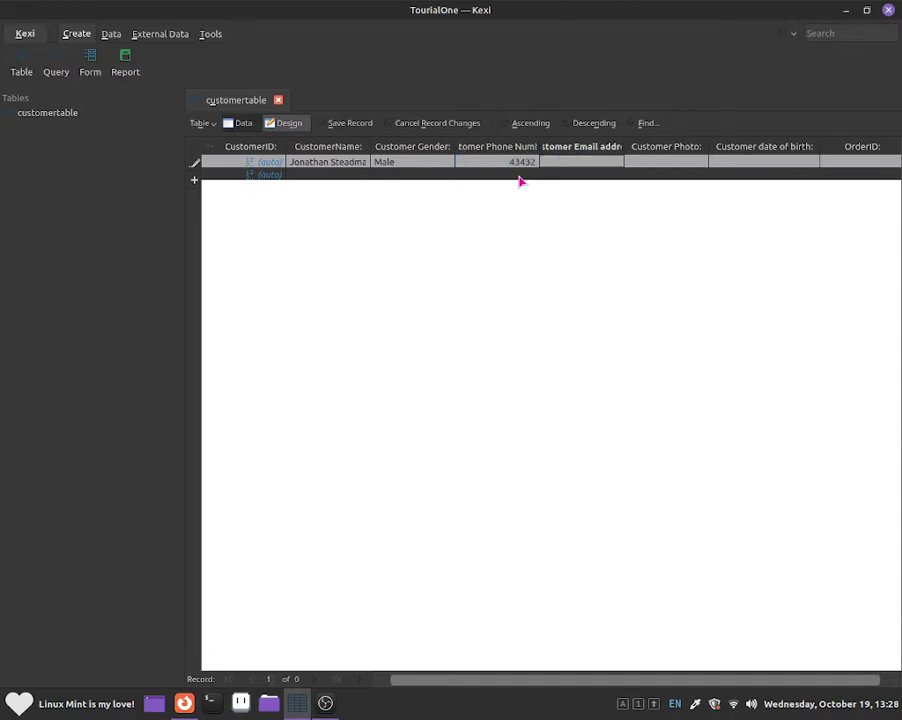
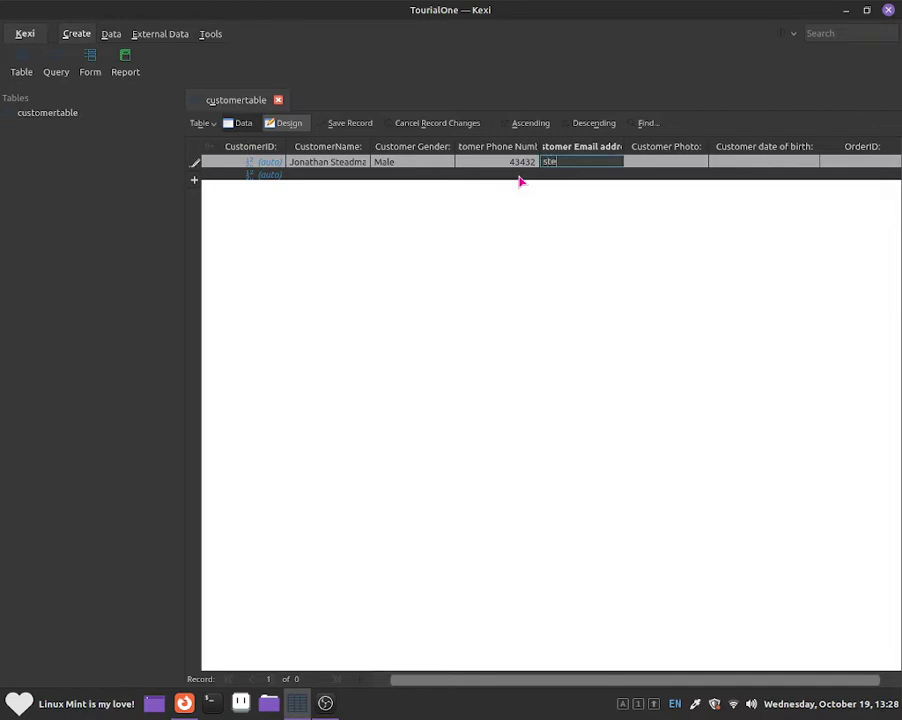
{"action": "key", "text": "Return"}
{"action": "key", "text": "Tab"}
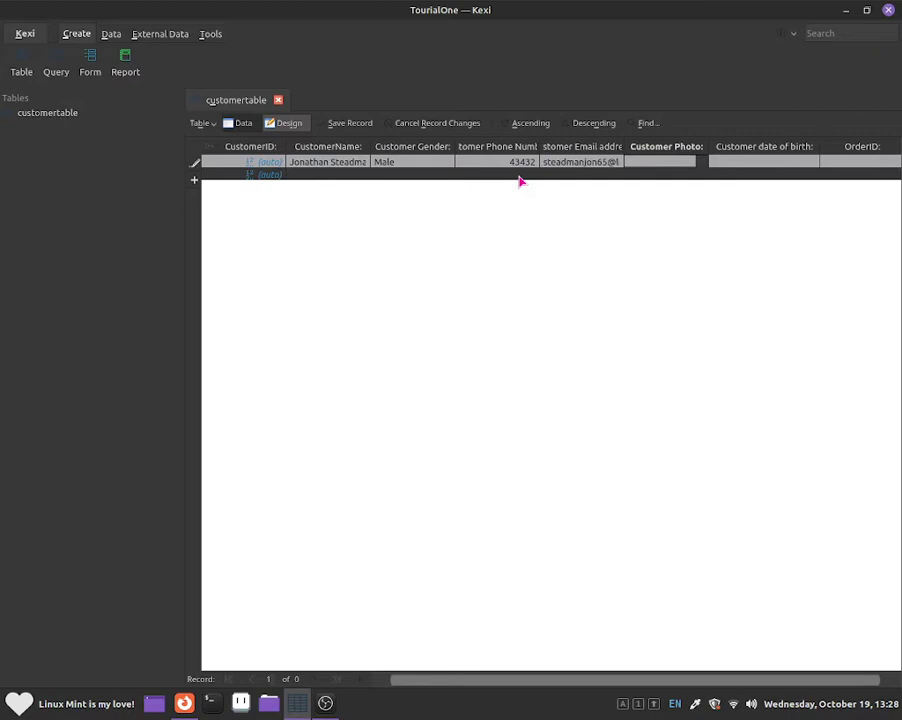
Step: Insert tux-flag2_0.png from a PNG-filtered file list as the first customer's photo
{"action": "right_click", "coordinate": [698, 164]}
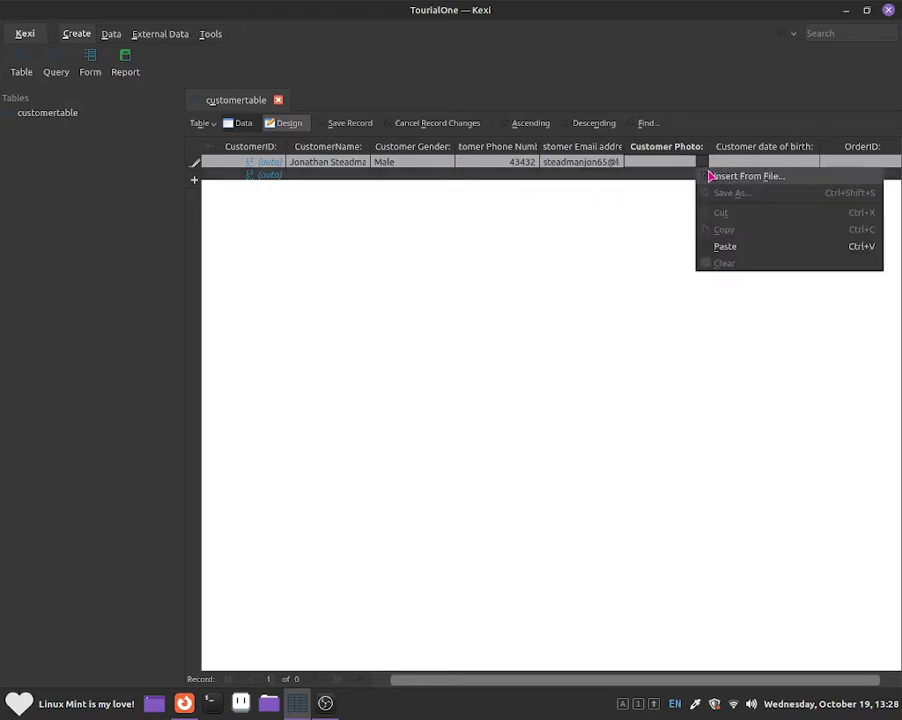
{"action": "left_click", "coordinate": [709, 176]}
{"action": "scroll", "coordinate": [680, 186], "scroll_direction": "down", "scroll_amount": 2}
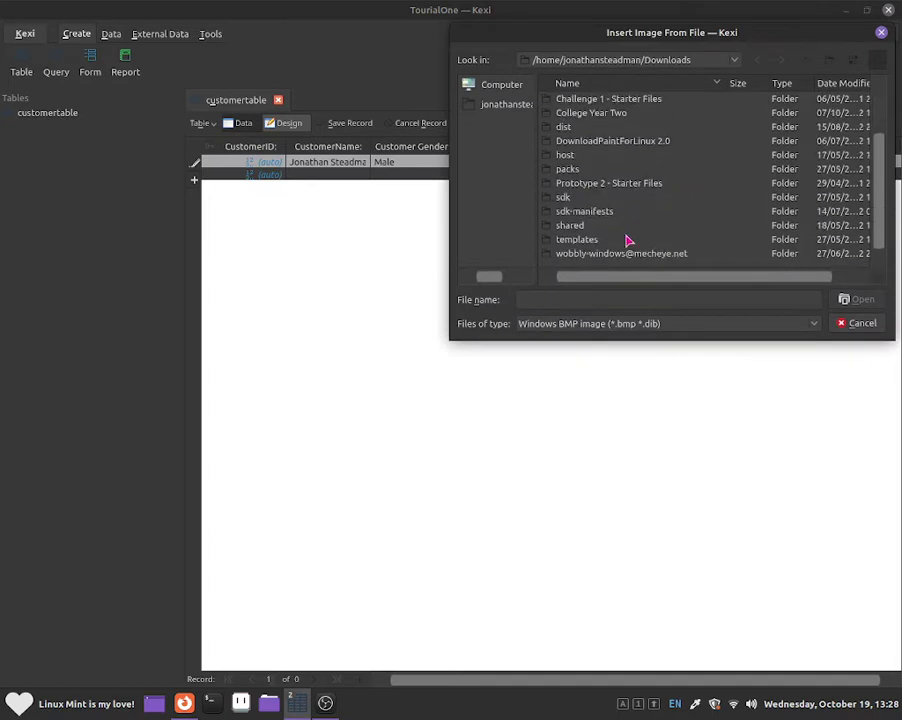
{"action": "left_click", "coordinate": [618, 322]}
{"action": "left_click", "coordinate": [610, 374]}
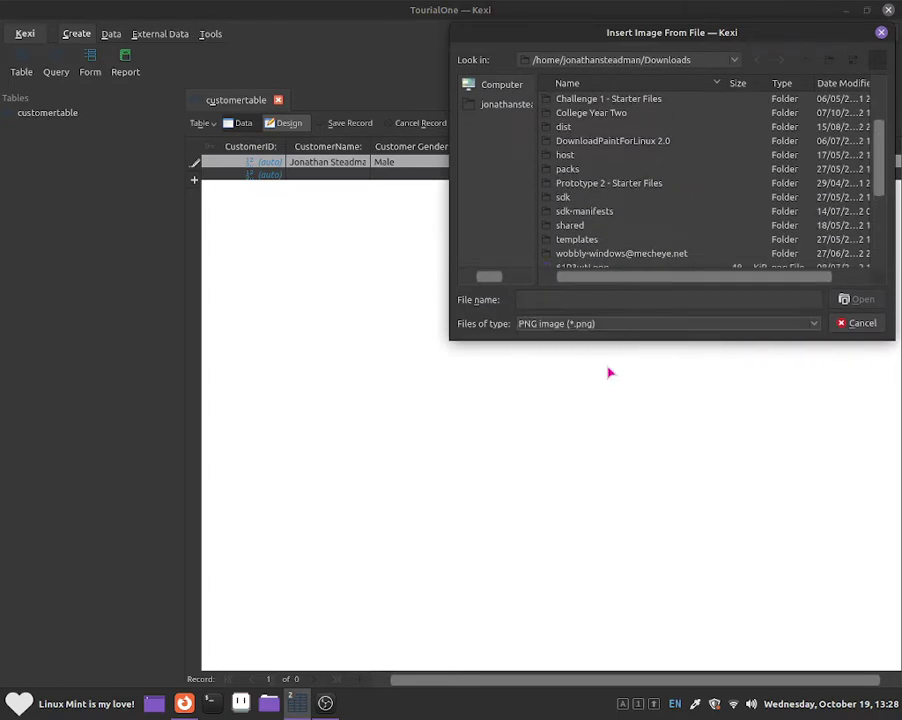
{"action": "scroll", "coordinate": [612, 237], "scroll_direction": "down", "scroll_amount": 3}
{"action": "double_click", "coordinate": [600, 226]}
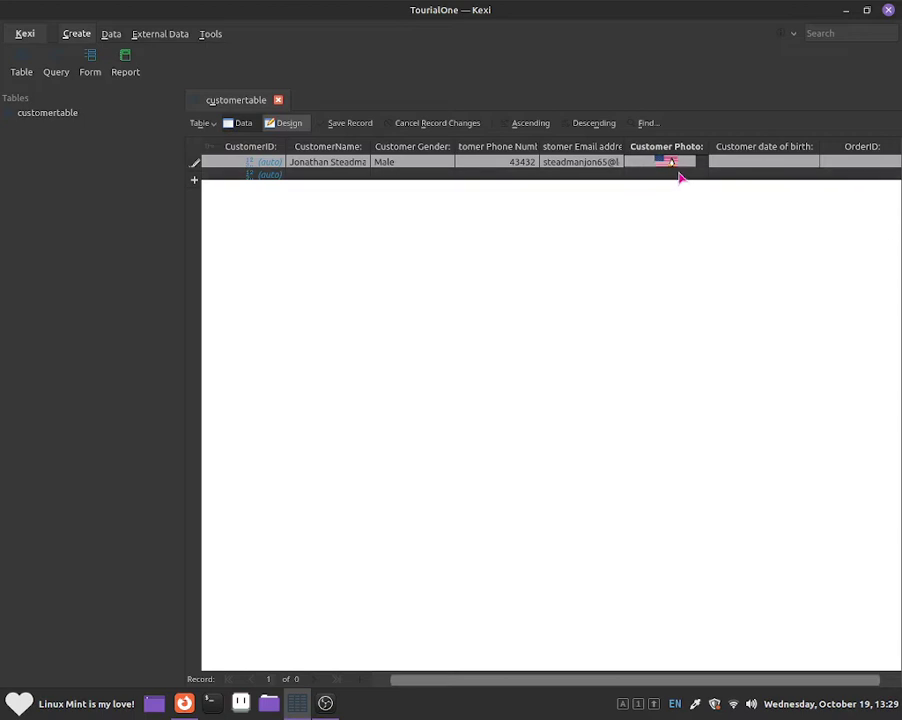
{"action": "left_click", "coordinate": [737, 164]}
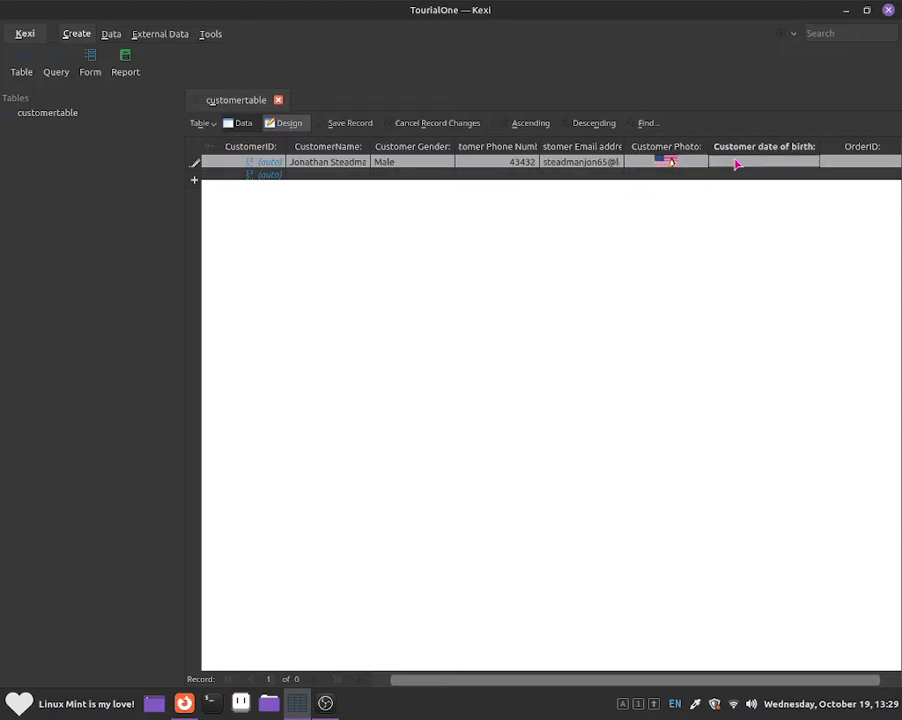
{"action": "left_click", "coordinate": [737, 164]}
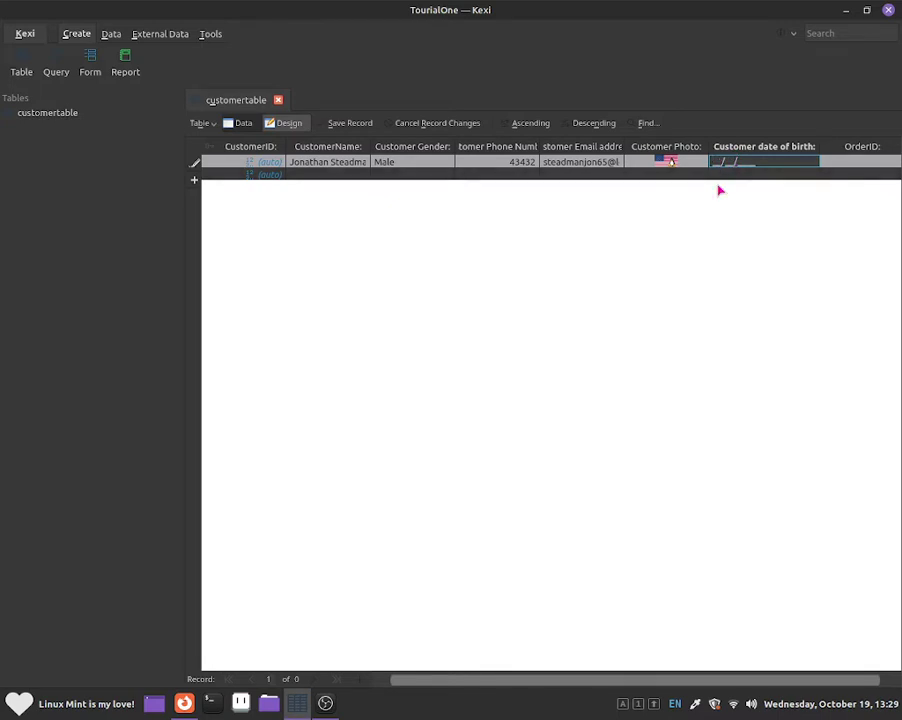
{"action": "type", "text": "13/08/2003"}
{"action": "key", "text": "Tab"}
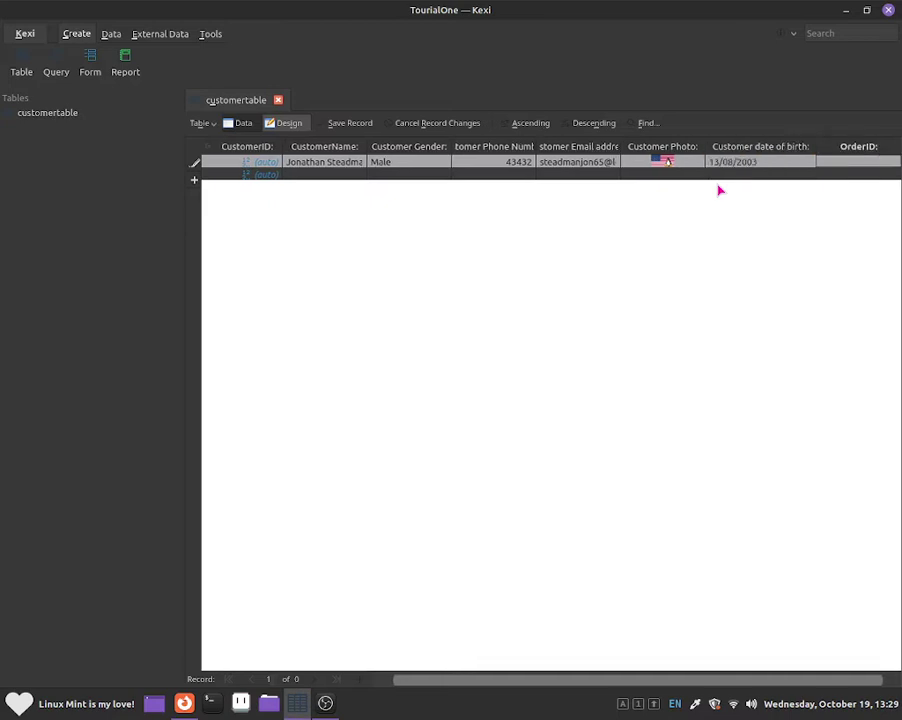
{"action": "left_click", "coordinate": [719, 190]}
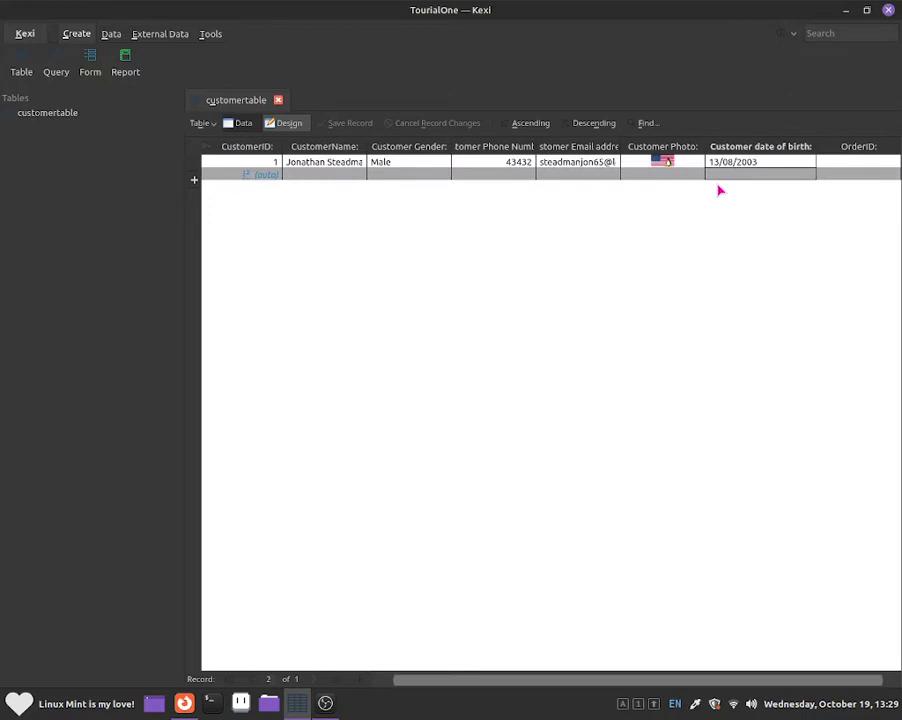
{"action": "key", "text": "Left"}
{"action": "key", "text": "Left"}
{"action": "key", "text": "Left"}
{"action": "key", "text": "Left"}
{"action": "key", "text": "Left"}
{"action": "key", "text": "Right"}
{"action": "key", "text": "Left"}
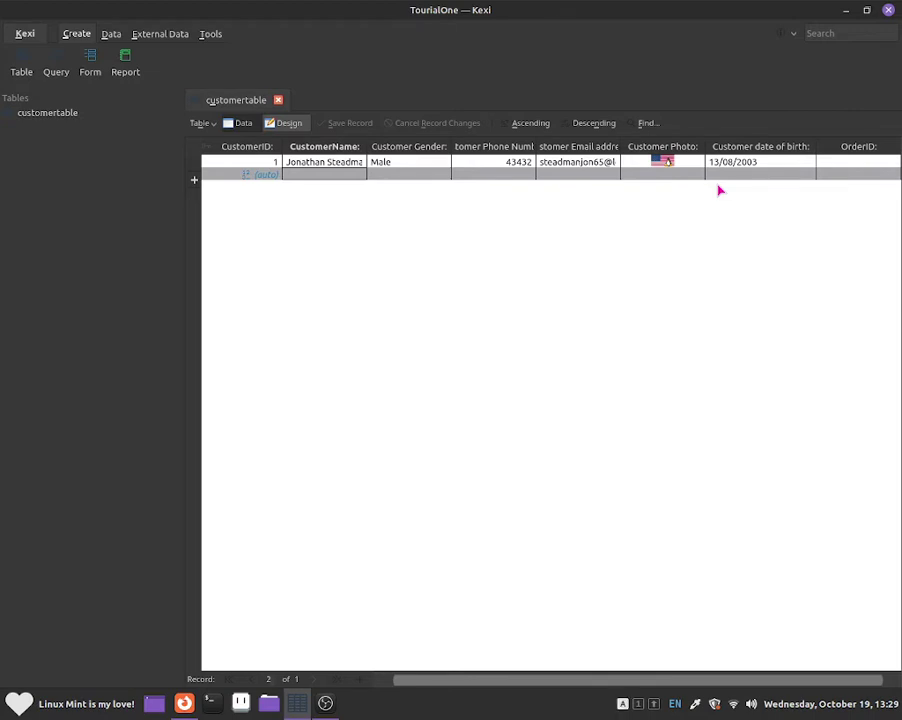
Step: Start the second customer's record by typing the customer's name into the new row
{"action": "key", "text": "Caps_Lock"}
{"action": "type", "text": "P"}
{"action": "key", "text": "Caps_Lock"}
{"action": "type", "text": "aig"}
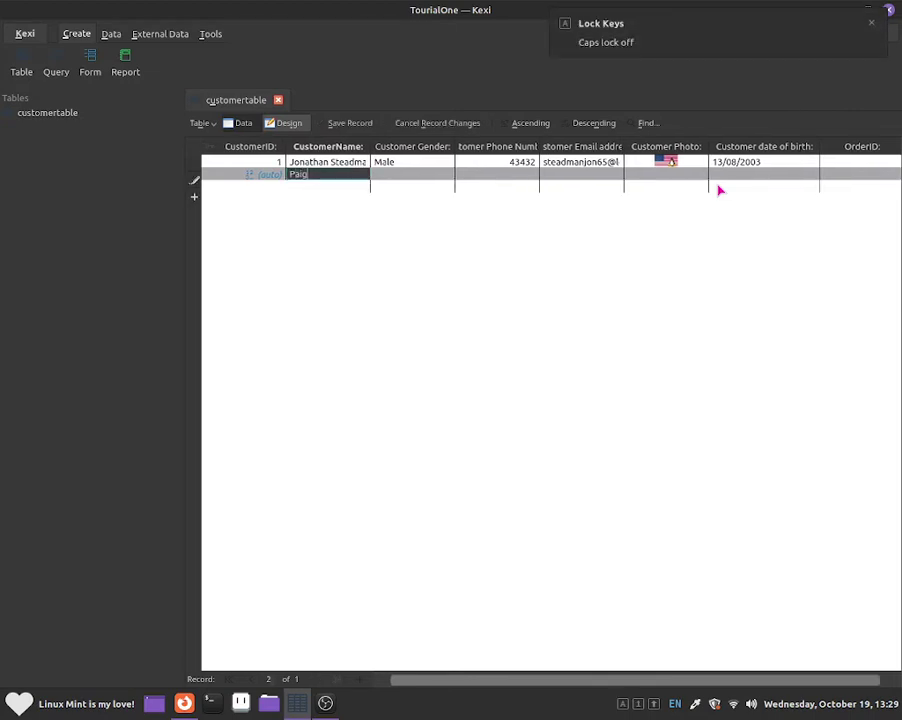
{"action": "type", "text": "e"}
{"action": "key", "text": "Tab"}
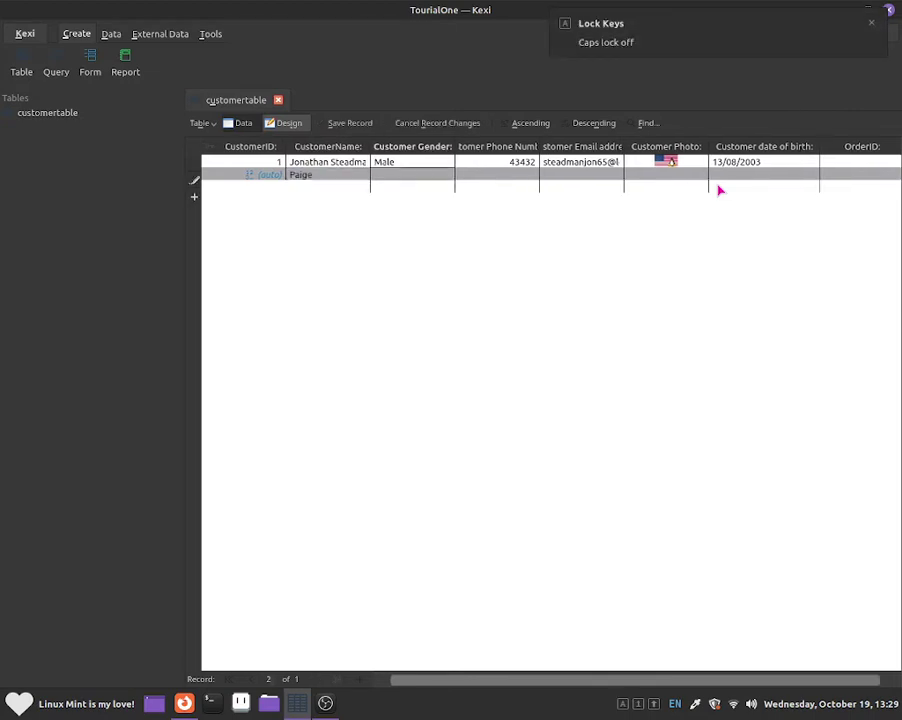
{"action": "key", "text": "Left"}
{"action": "left_click", "coordinate": [340, 163]}
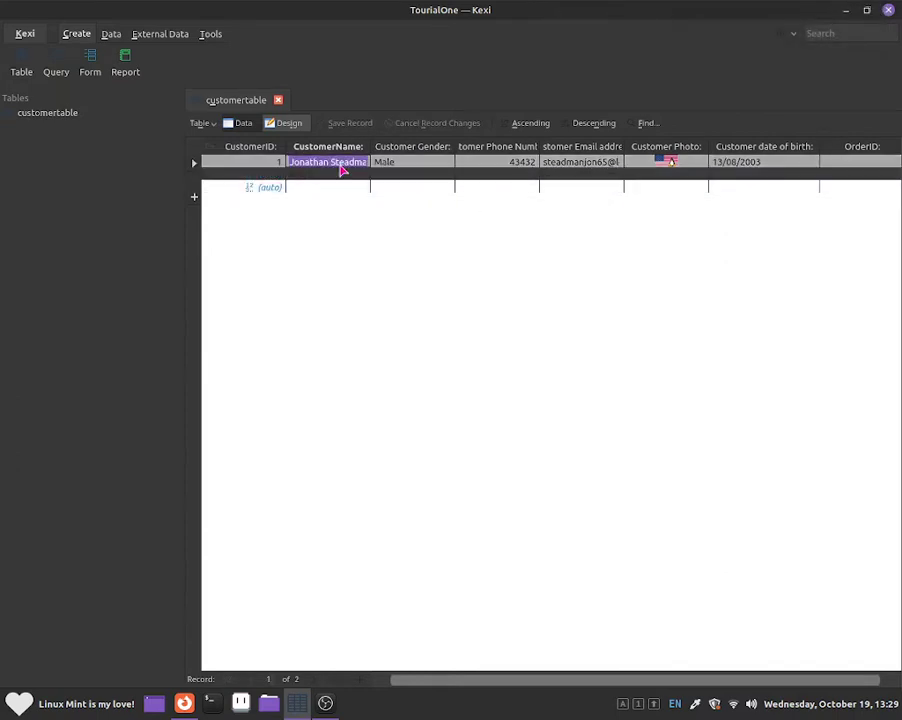
{"action": "left_click", "coordinate": [340, 175]}
{"action": "left_click", "coordinate": [340, 175]}
{"action": "key", "text": "Caps_Lock"}
{"action": "type", "text": "F"}
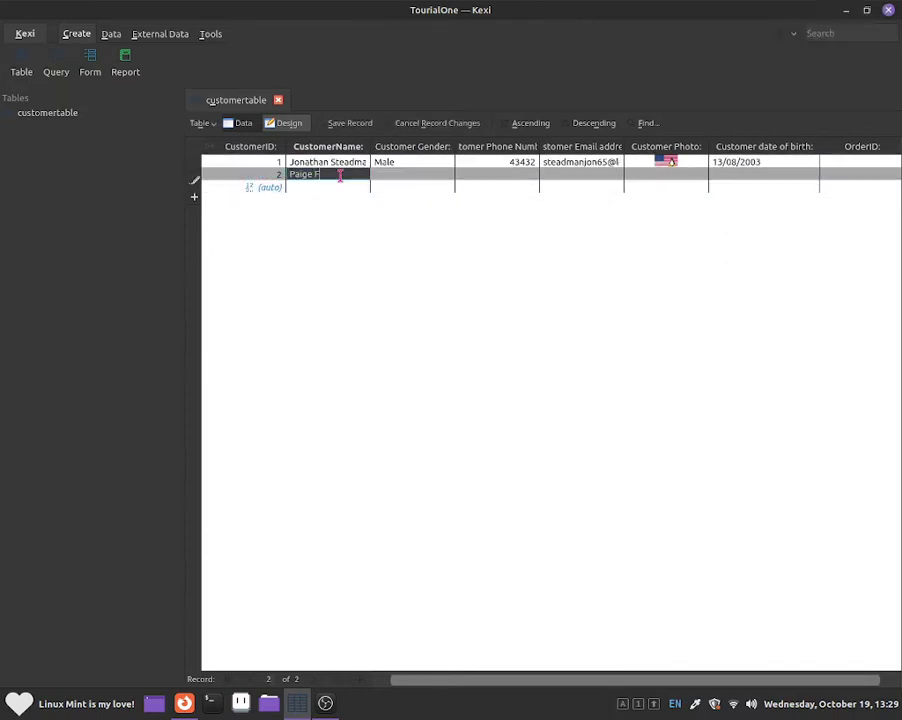
{"action": "key", "text": "Caps_Lock"}
{"action": "type", "text": "emale"}
{"action": "key", "text": "Tab"}
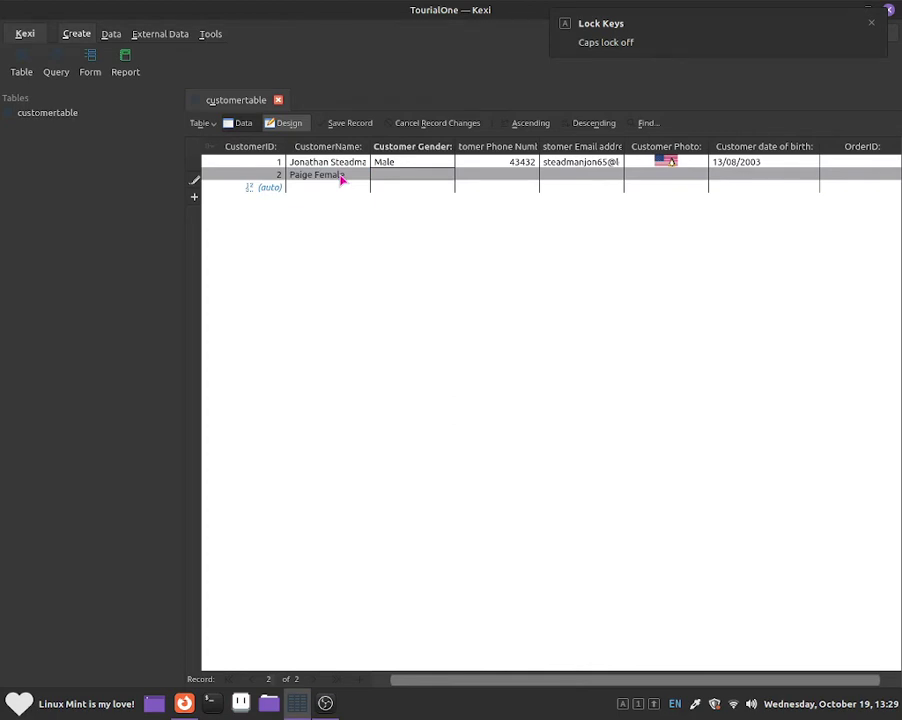
Step: Set the second customer's gender to Female, correcting a misspelling
{"action": "key", "text": "Caps_Lock"}
{"action": "type", "text": "F"}
{"action": "key", "text": "Caps_Lock"}
{"action": "type", "text": "emlale"}
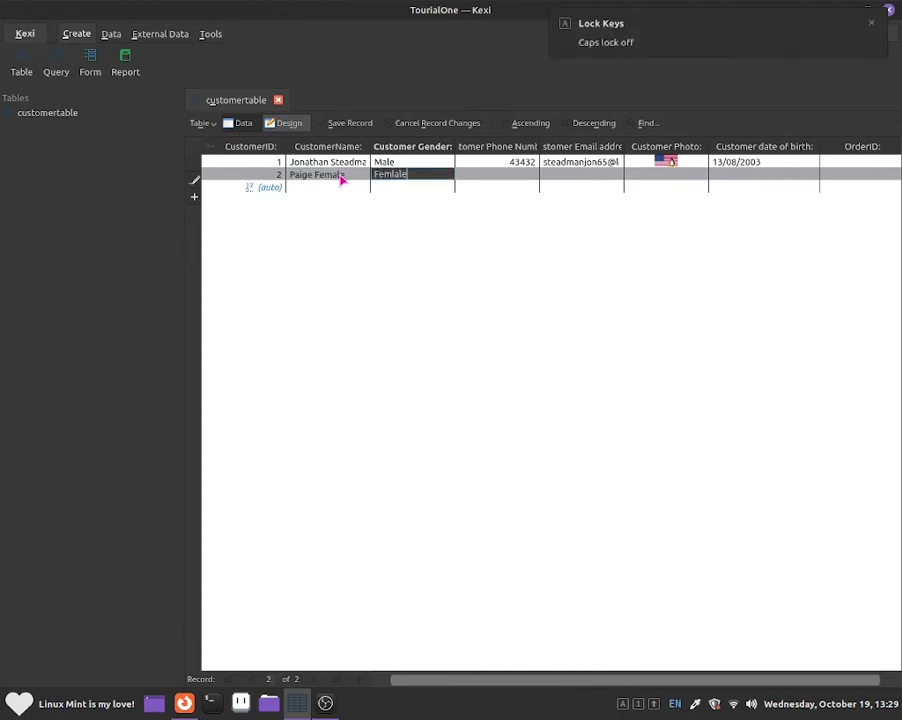
{"action": "key", "text": "Escape"}
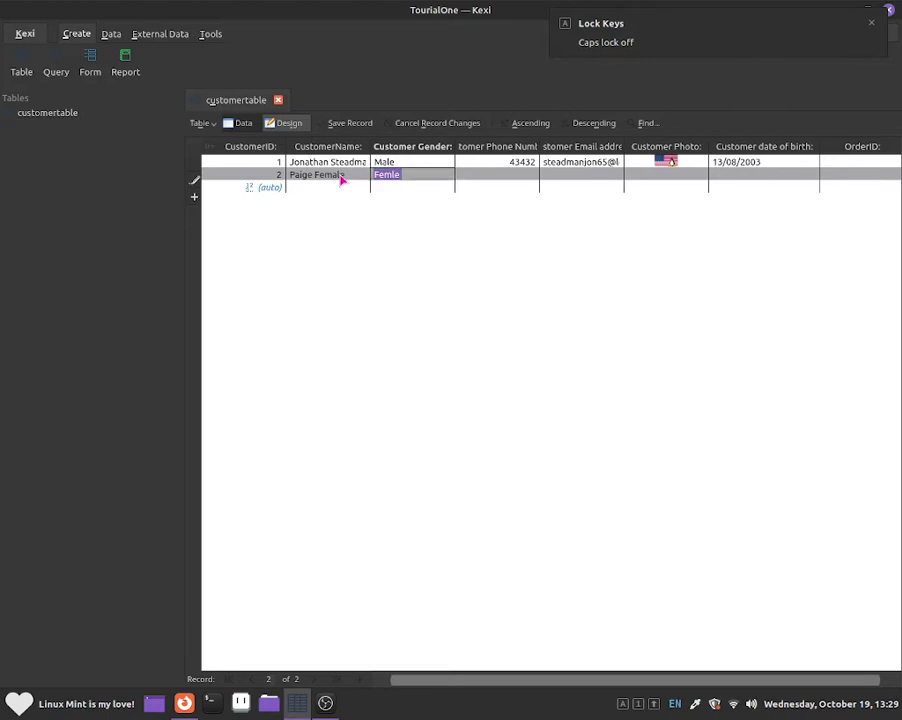
{"action": "key", "text": "Caps_Lock"}
{"action": "type", "text": "F"}
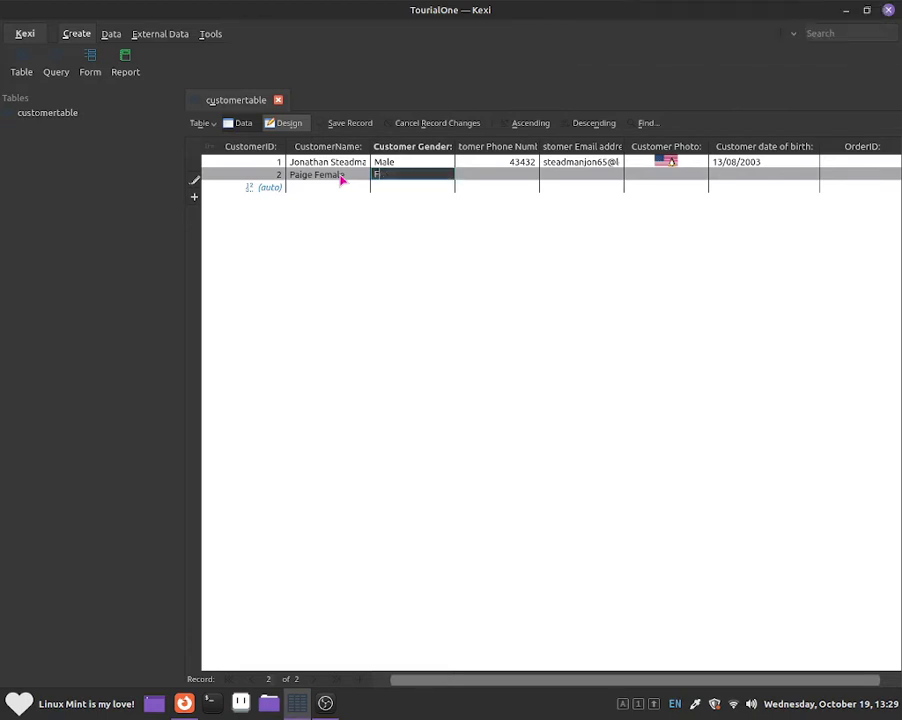
{"action": "key", "text": "Caps_Lock"}
{"action": "type", "text": "emale"}
{"action": "key", "text": "Tab"}
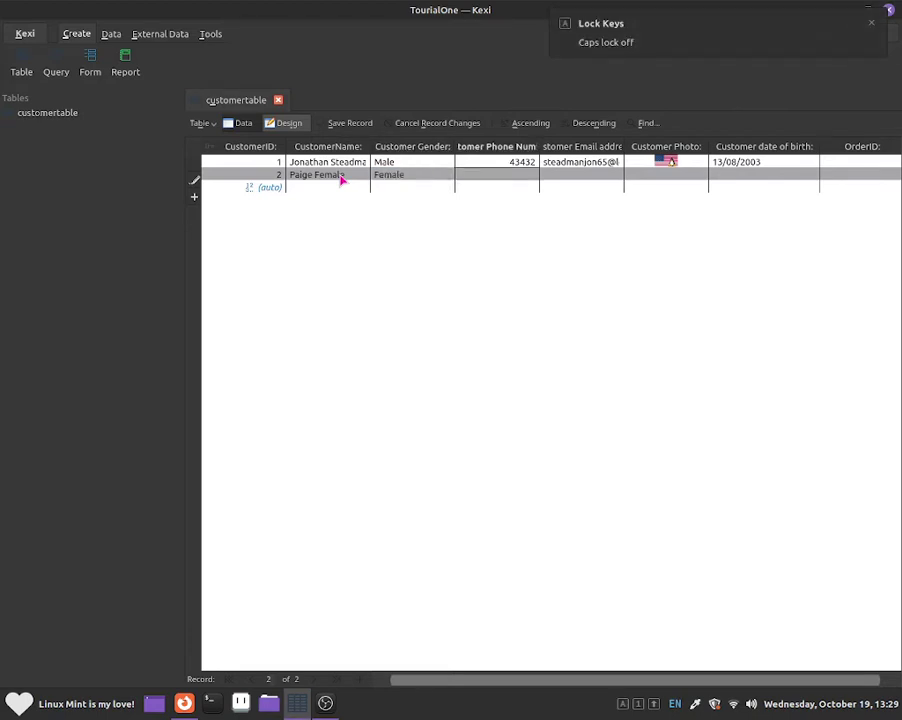
Step: Fill in the second customer's phone number and e-mail address
{"action": "type", "text": "76767"}
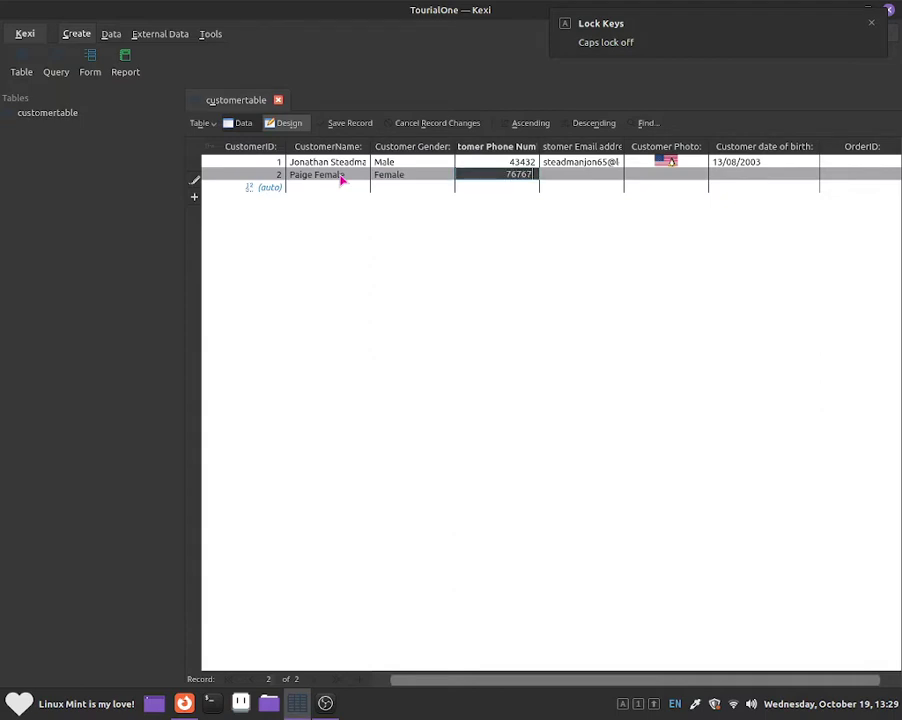
{"action": "key", "text": "Tab"}
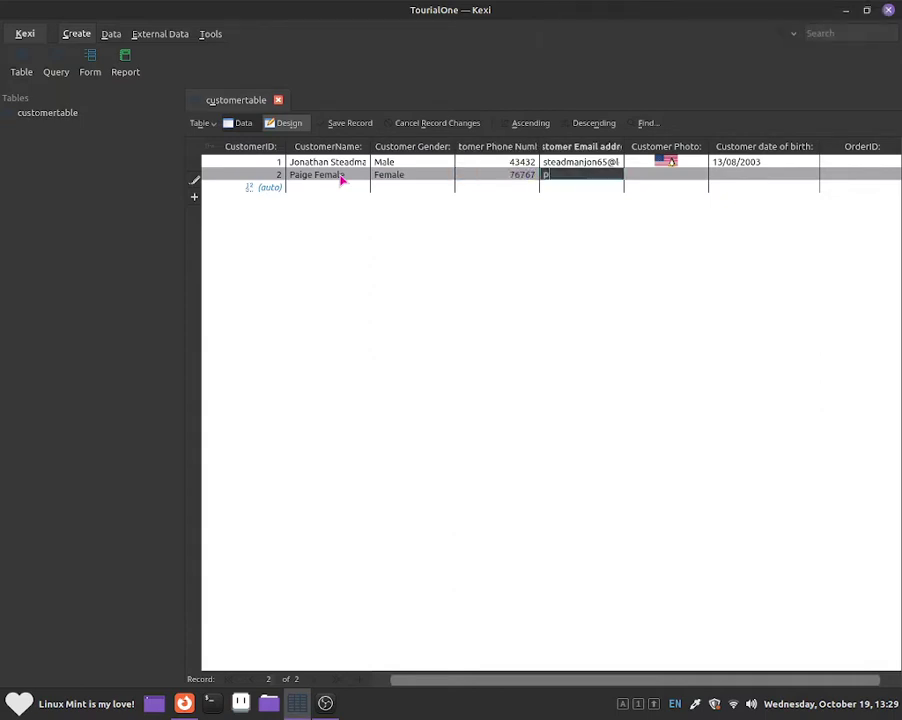
{"action": "key", "text": "ctrl+a"}
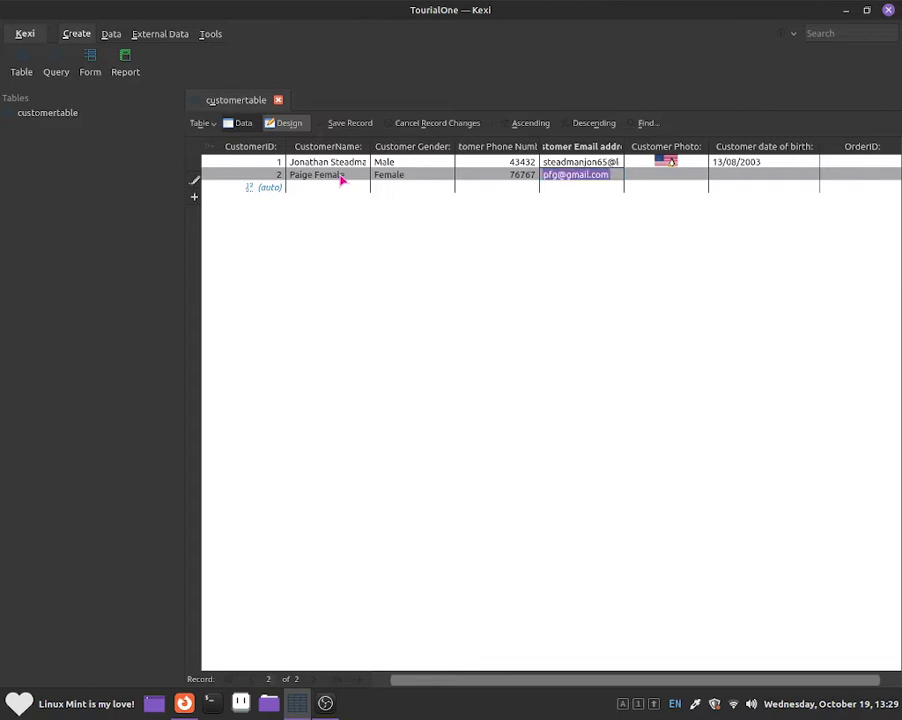
Step: Insert images.png from a PNG-filtered file list as the second customer's photo
{"action": "left_click", "coordinate": [700, 177]}
{"action": "left_click", "coordinate": [700, 177]}
{"action": "left_click", "coordinate": [716, 191]}
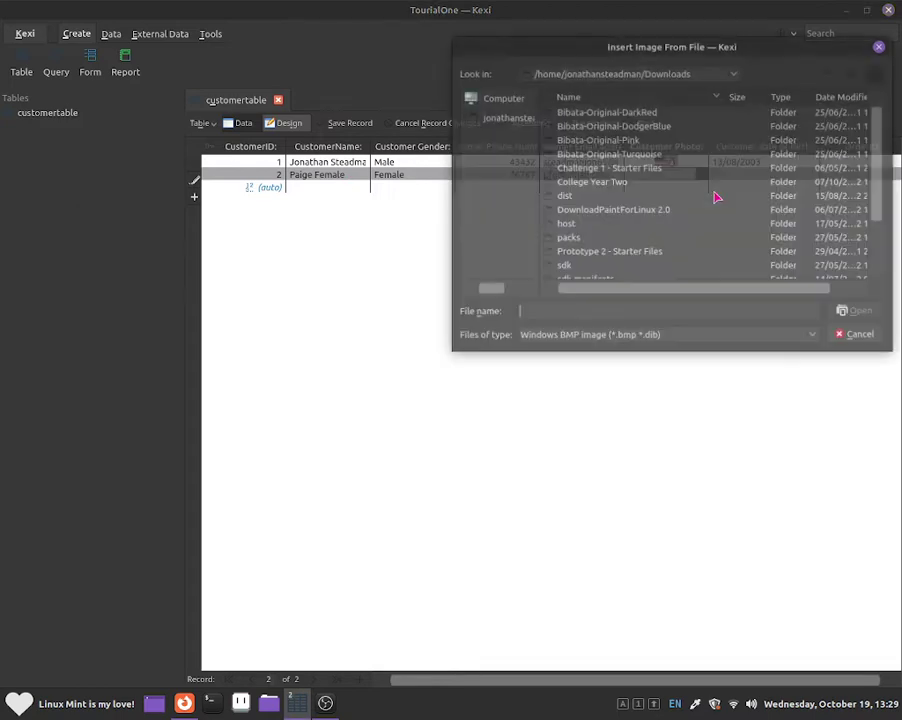
{"action": "scroll", "coordinate": [627, 245], "scroll_direction": "down", "scroll_amount": 2}
{"action": "left_click", "coordinate": [594, 336]}
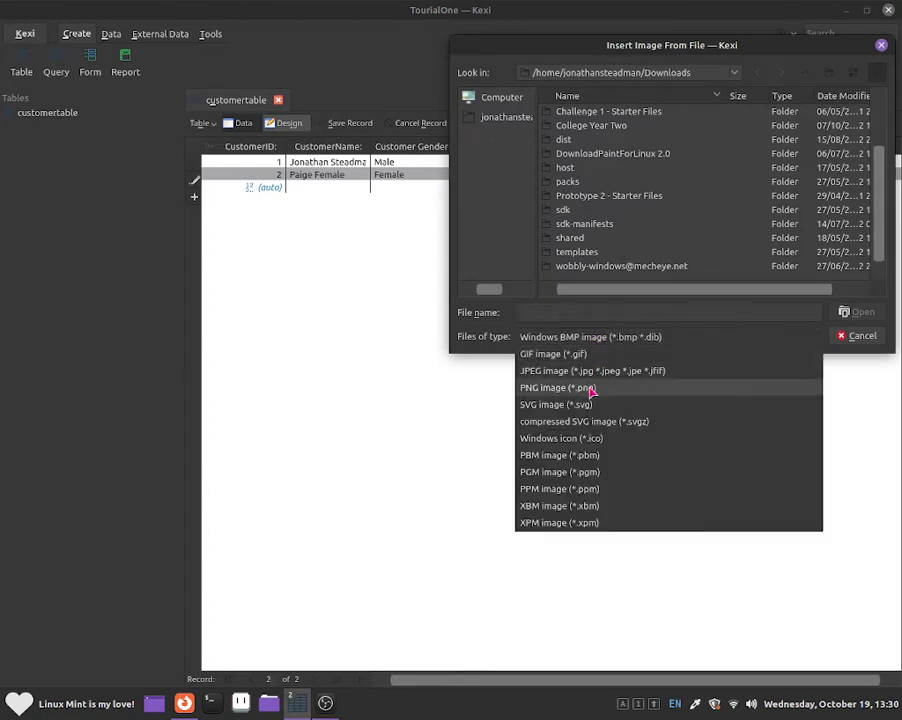
{"action": "left_click", "coordinate": [591, 390]}
{"action": "scroll", "coordinate": [604, 217], "scroll_direction": "down", "scroll_amount": 4}
{"action": "left_click", "coordinate": [592, 213]}
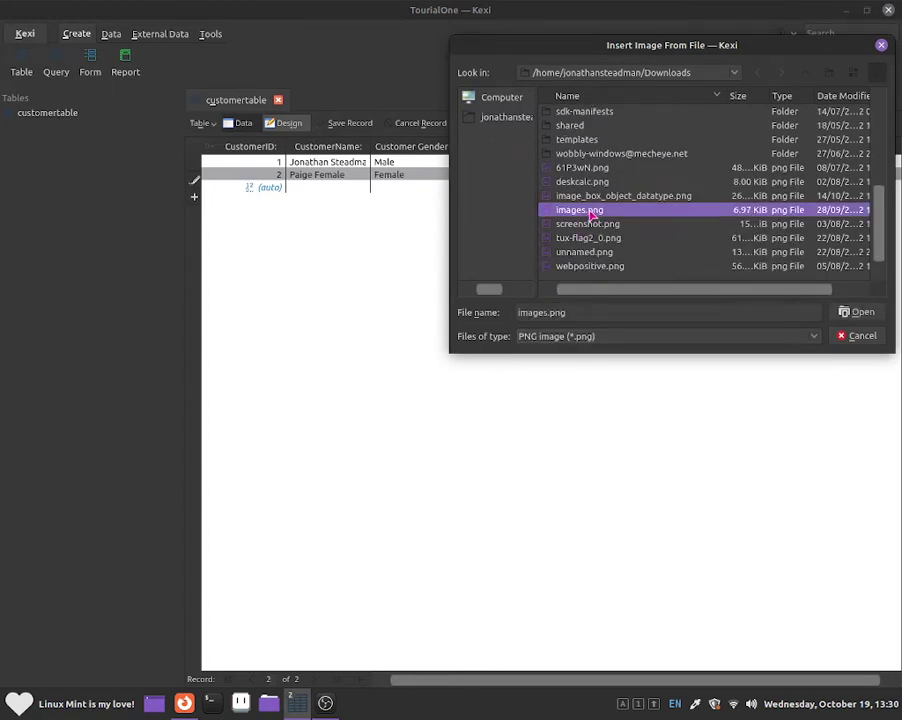
{"action": "double_click", "coordinate": [592, 212]}
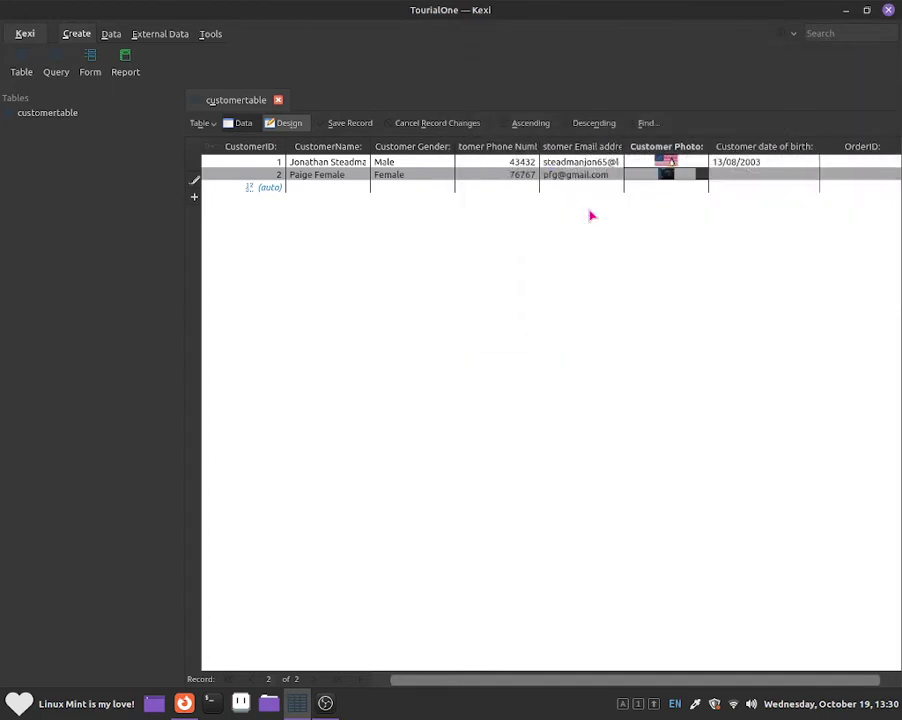
{"action": "key", "text": "Tab"}
{"action": "left_click", "coordinate": [735, 175]}
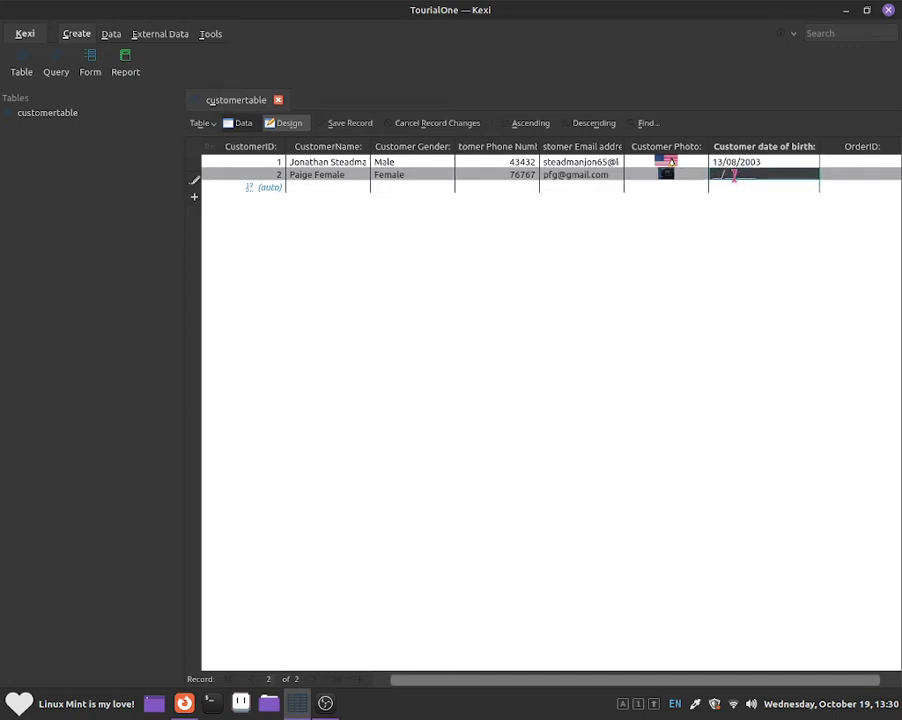
{"action": "type", "text": "34"}
{"action": "key", "text": "BackSpace"}
{"action": "key", "text": "BackSpace"}
{"action": "type", "text": "12/"}
{"action": "type", "text": "08/"}
{"action": "type", "text": "2003"}
{"action": "key", "text": "shift+Tab"}
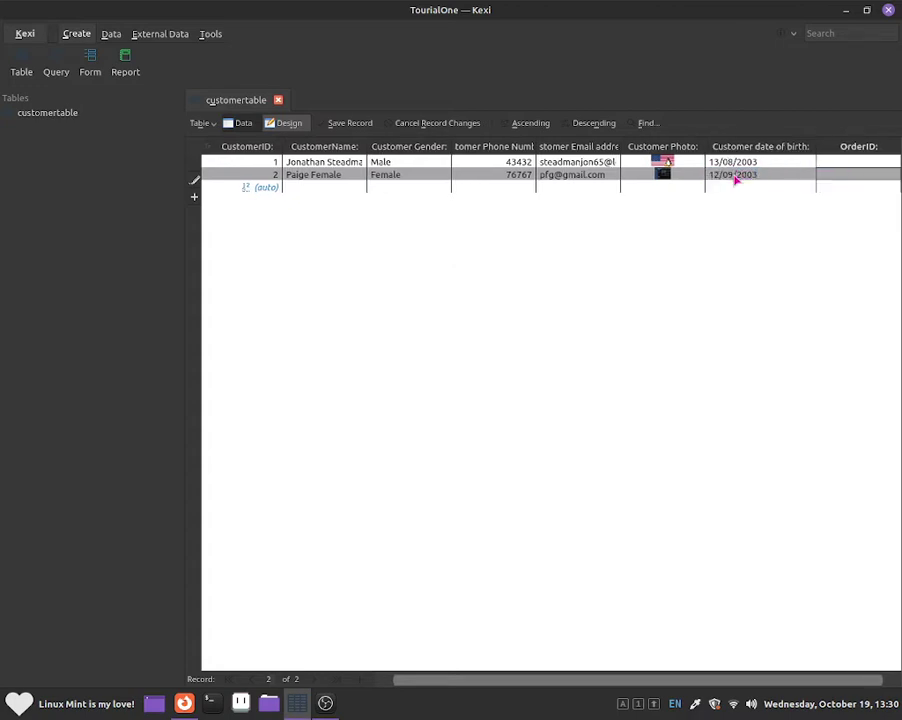
{"action": "key", "text": "shift+Tab"}
{"action": "key", "text": "shift+Tab"}
{"action": "key", "text": "shift+Tab"}
{"action": "key", "text": "shift+Tab"}
{"action": "key", "text": "Down"}
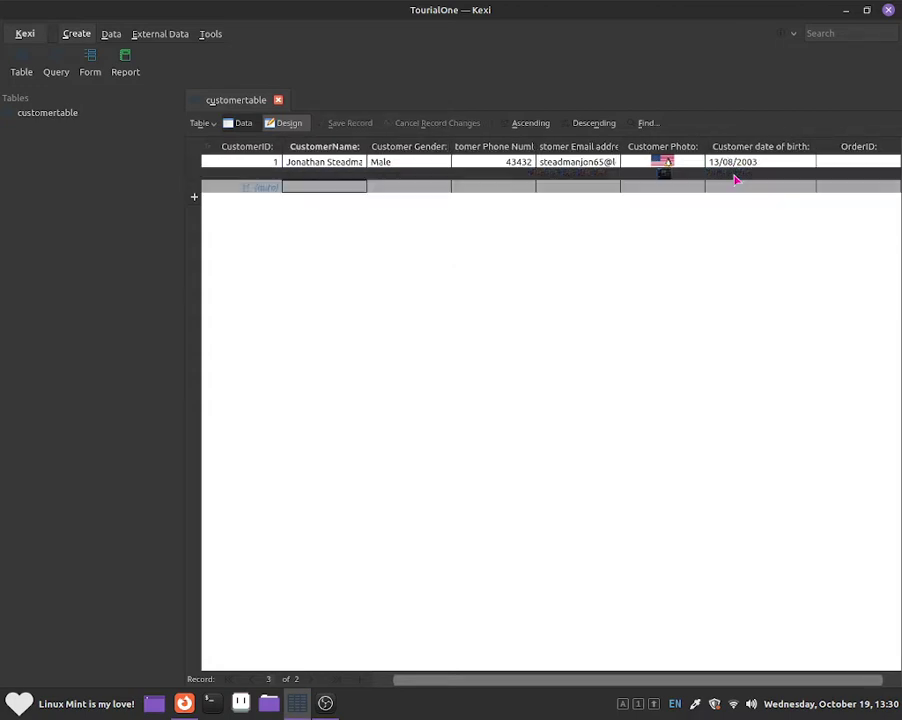